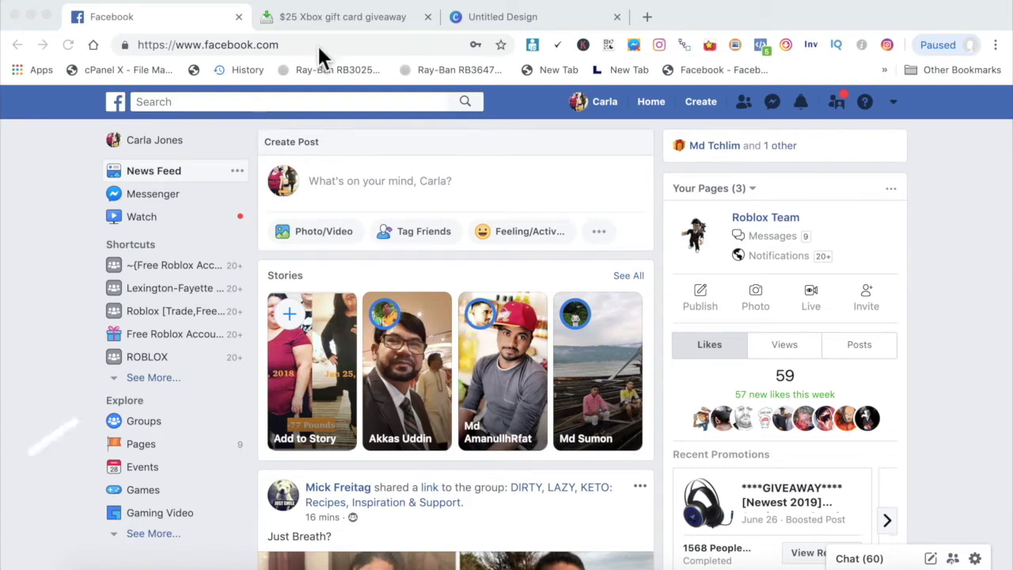
# Step: Check the Xbox gift card giveaway site's web address, then return to the Facebook news feed
pyautogui.click(329, 18)
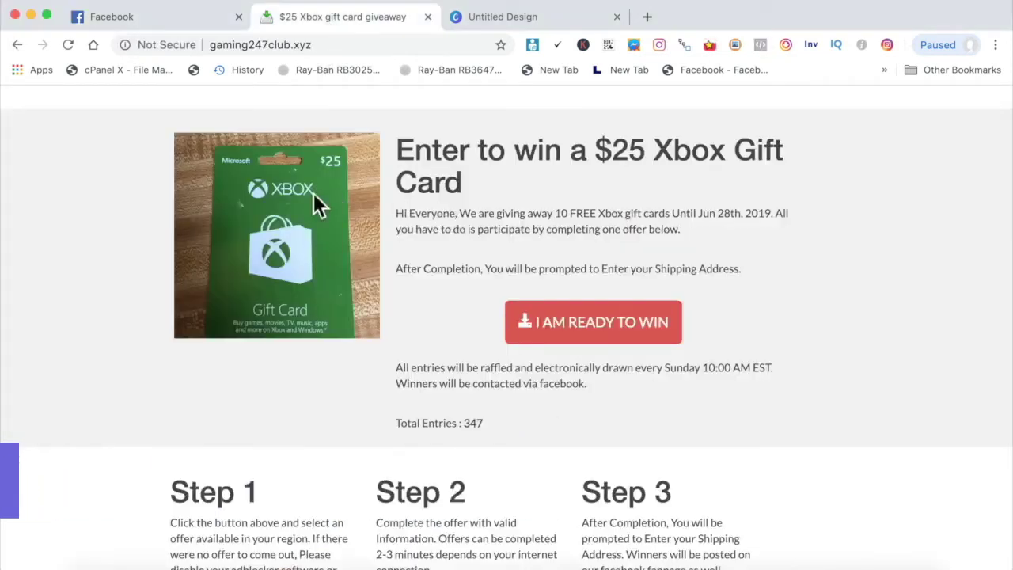
pyautogui.click(174, 24)
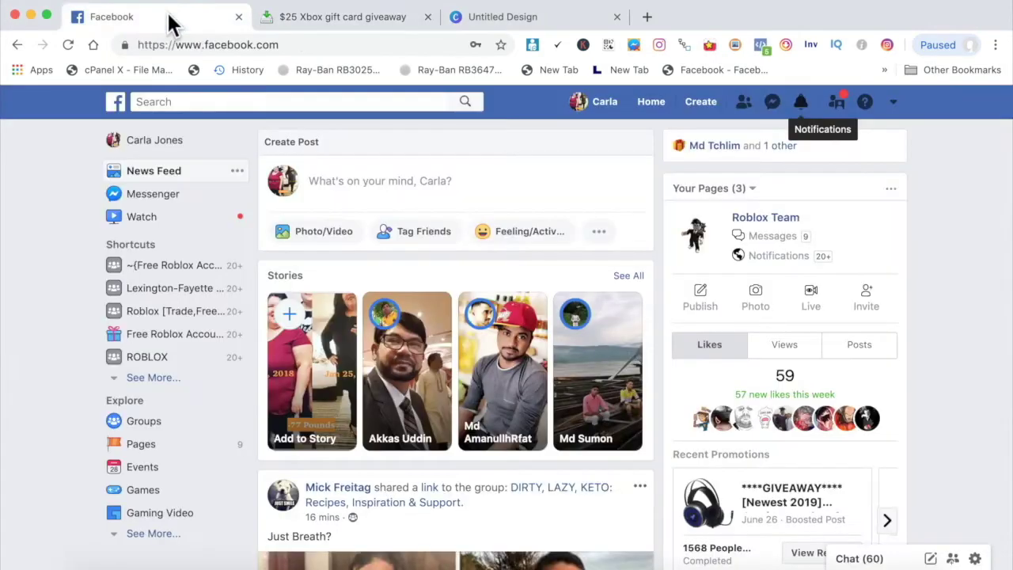
pyautogui.click(342, 35)
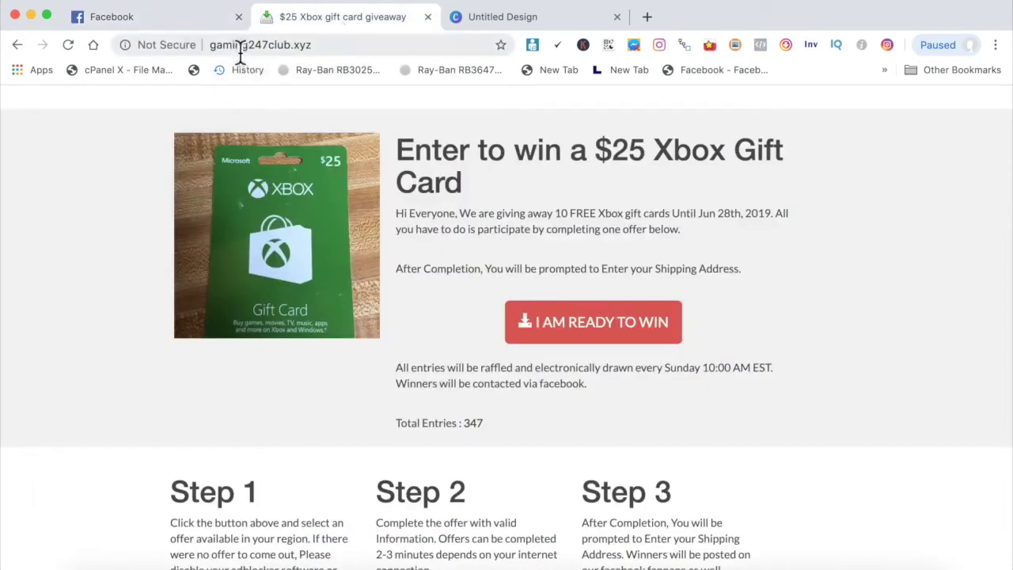
pyautogui.click(295, 48)
pyautogui.moveTo(295, 48); pyautogui.dragTo(228, 51)
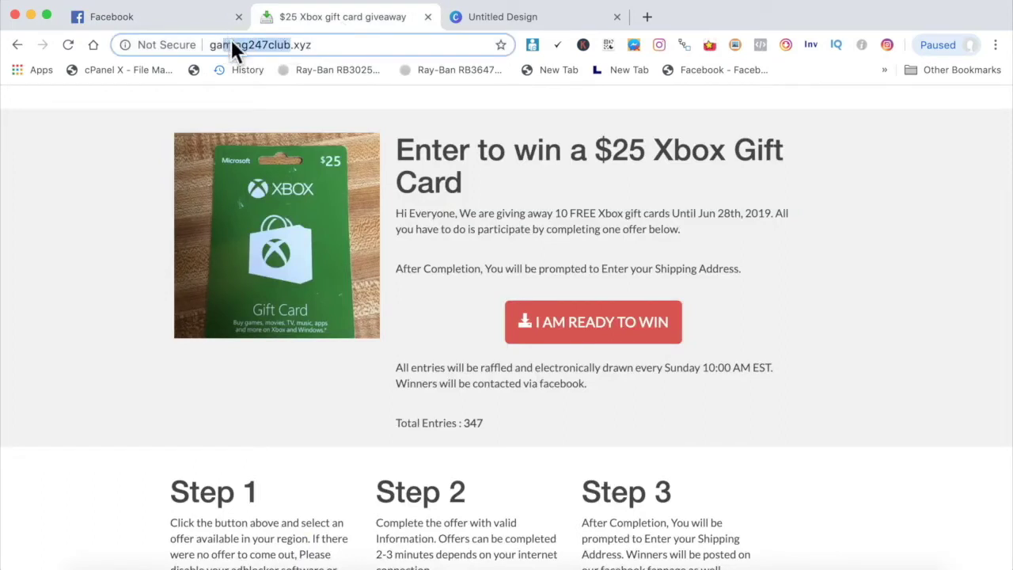
pyautogui.click(232, 45)
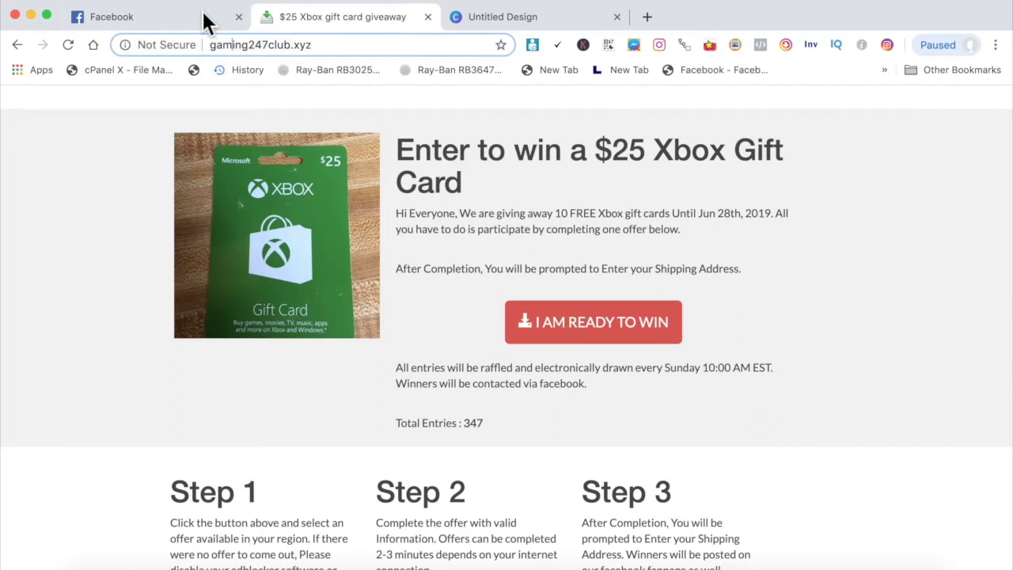
pyautogui.click(203, 18)
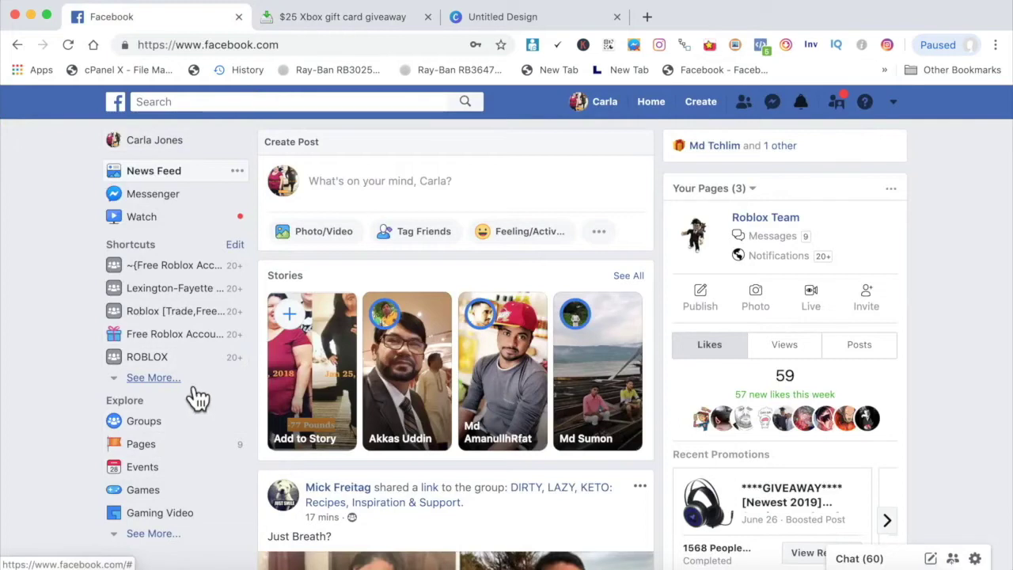
# Step: Create a Community page named 'Gaming 247' with the category Community
pyautogui.click(164, 453)
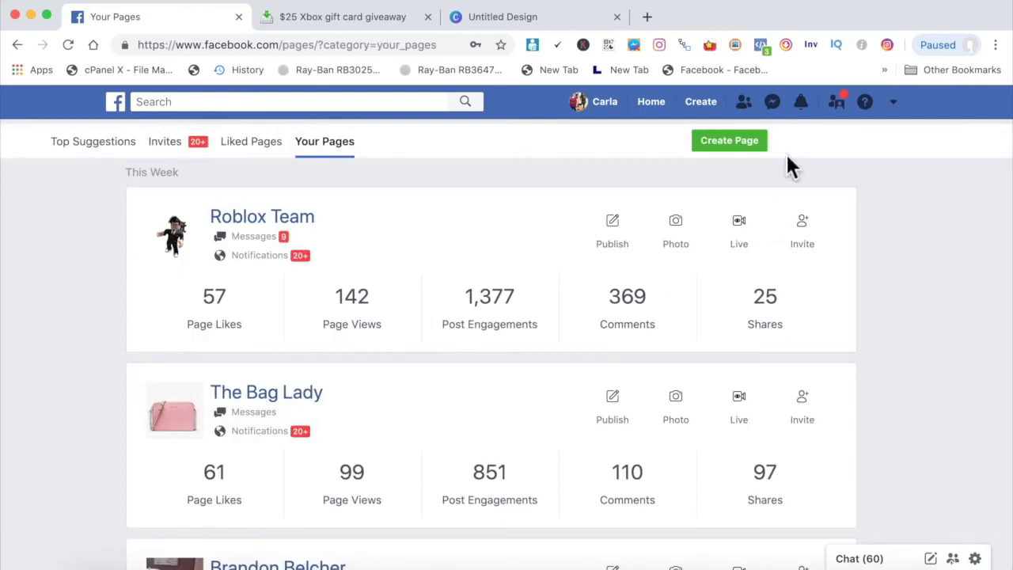
pyautogui.click(738, 146)
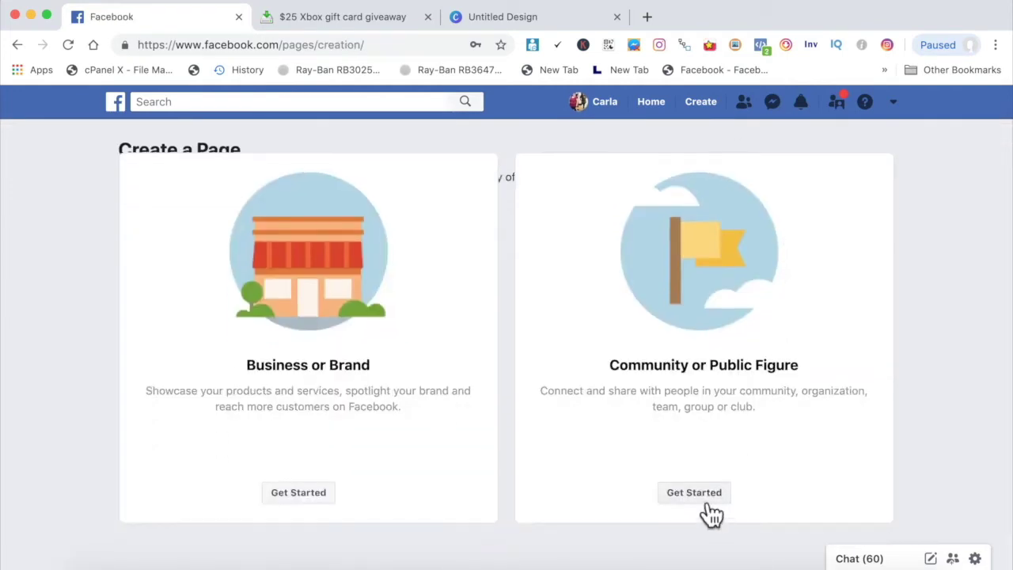
pyautogui.click(709, 501)
pyautogui.click(599, 262)
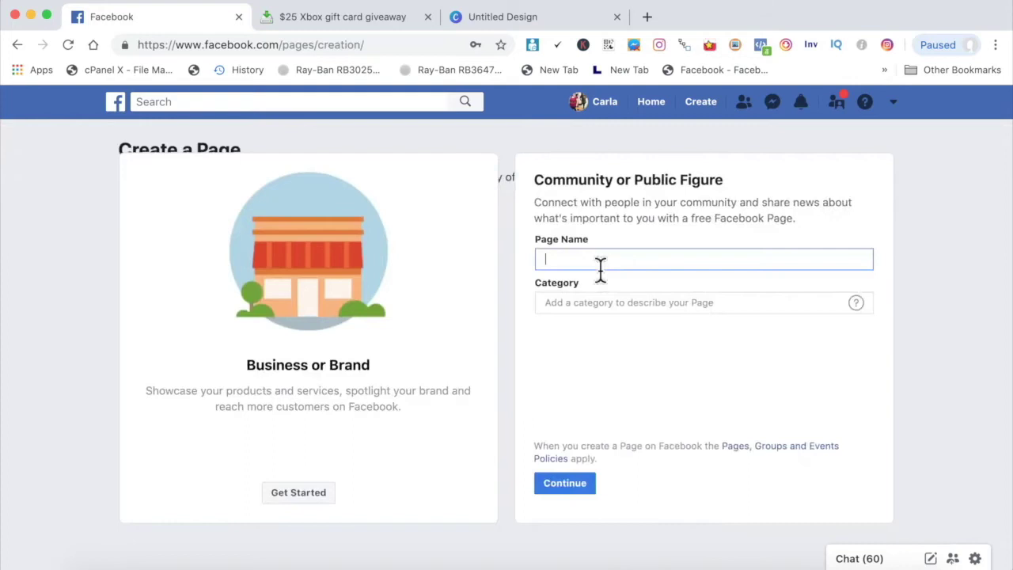
pyautogui.write('Gaming 247')
pyautogui.click(595, 312)
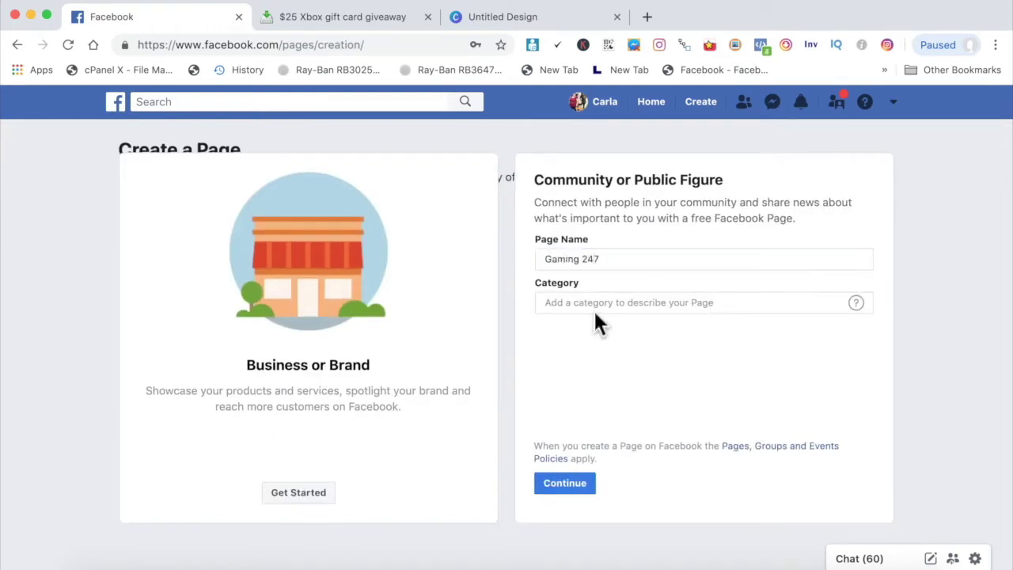
pyautogui.write('comm')
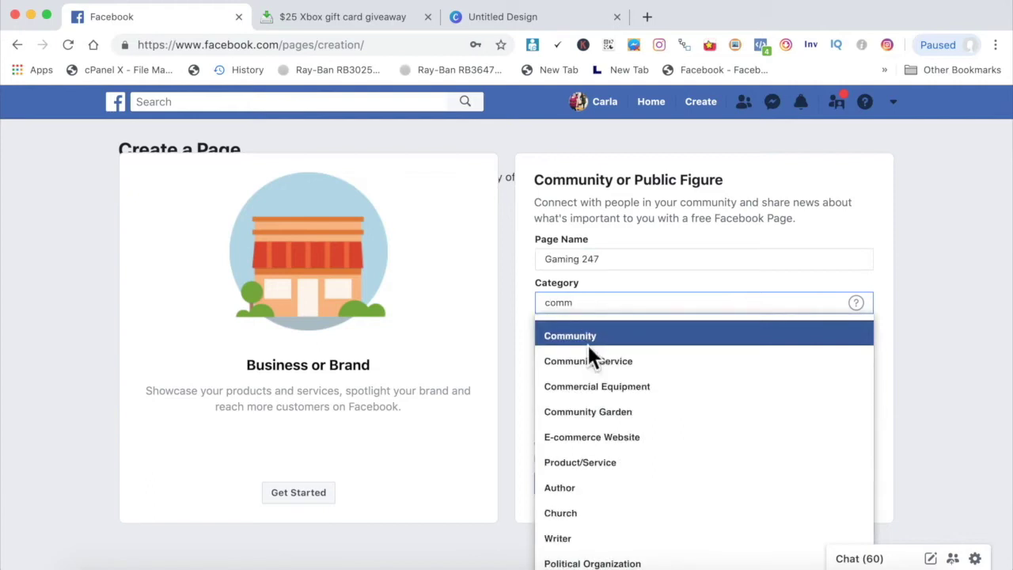
pyautogui.click(588, 346)
pyautogui.click(563, 488)
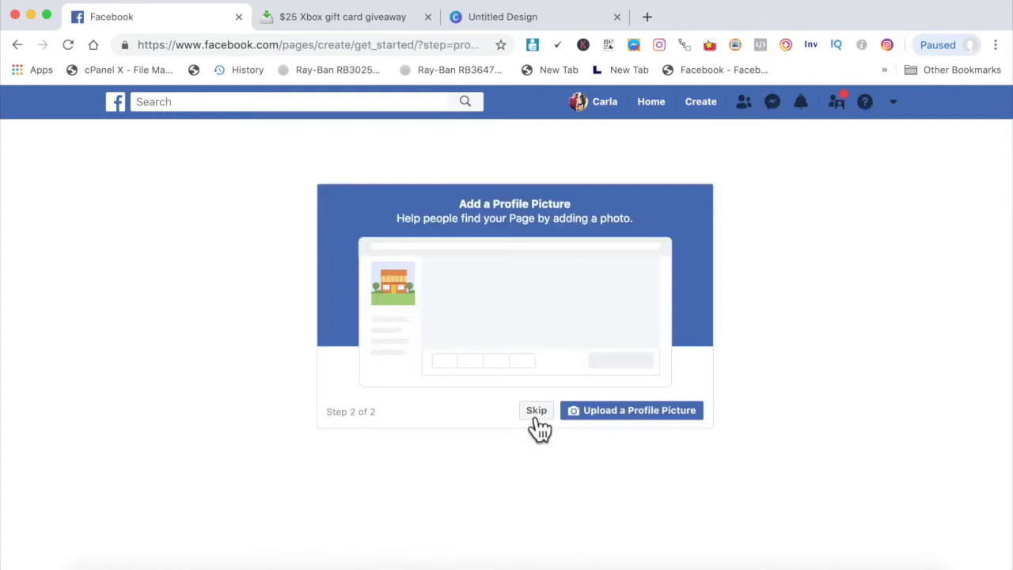
# Step: Skip the profile picture and cover photo steps and dismiss the page setup tip
pyautogui.click(536, 416)
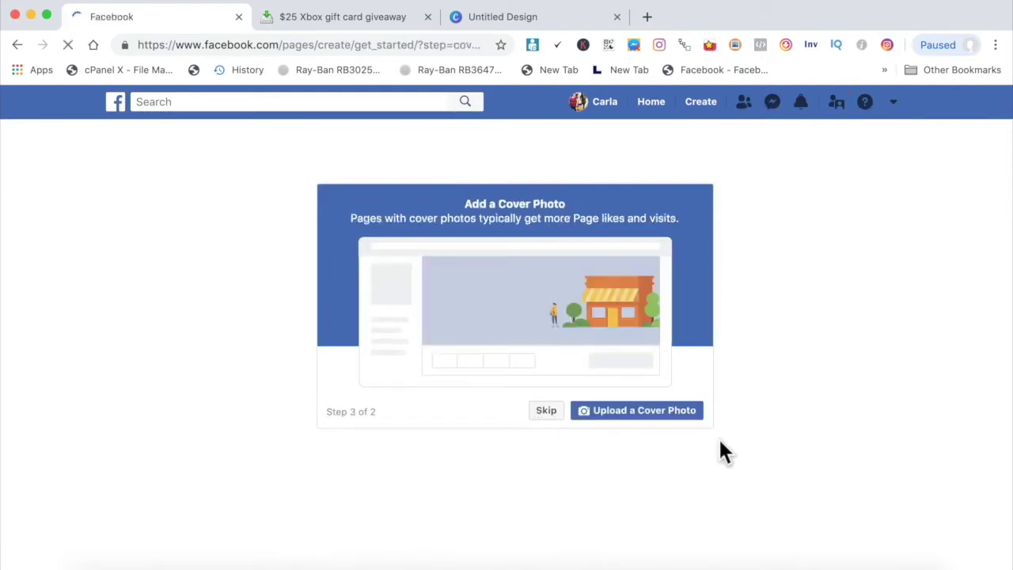
pyautogui.click(546, 420)
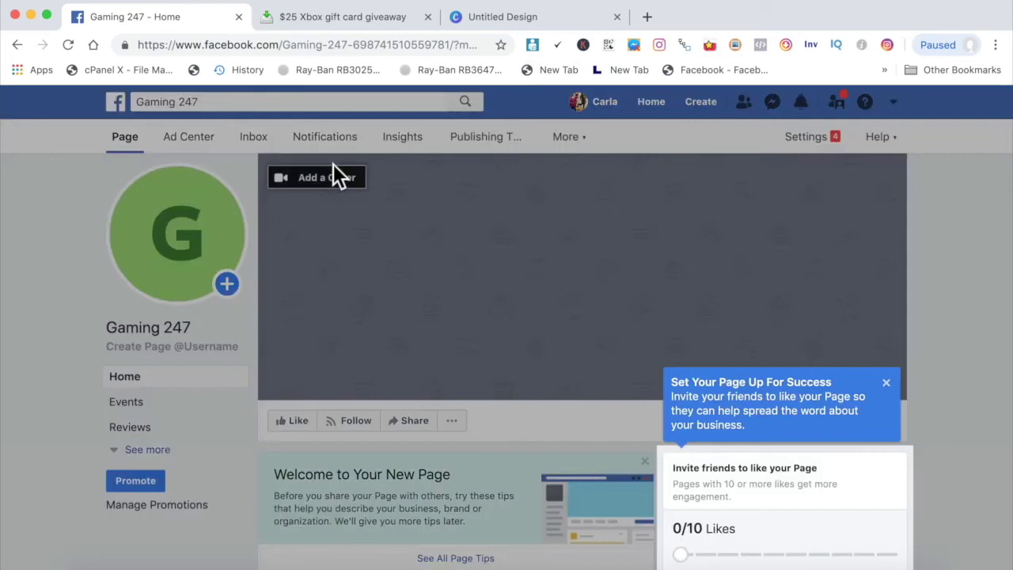
pyautogui.click(886, 383)
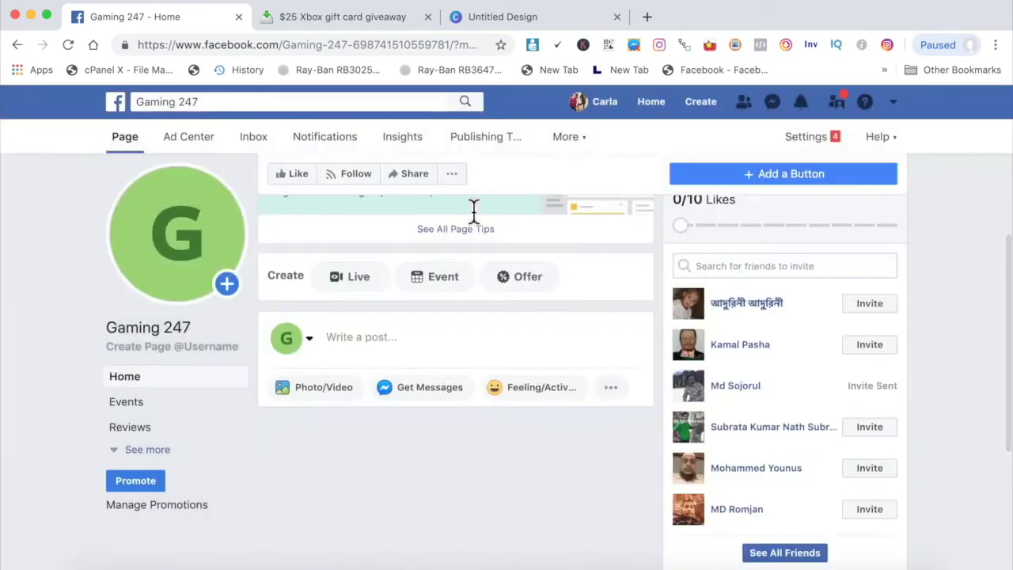
pyautogui.scroll(5, 514, 353)
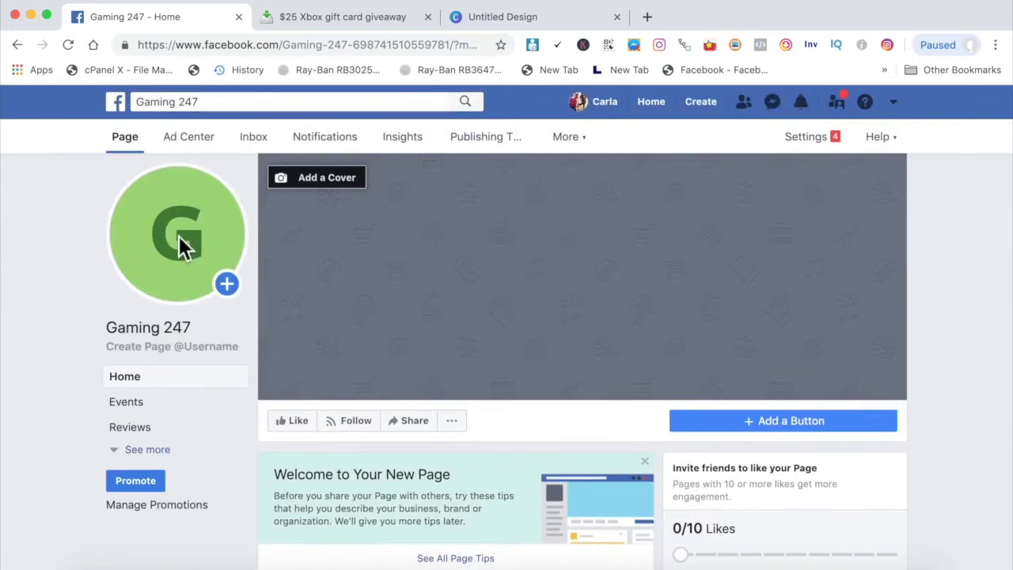
pyautogui.moveTo(235, 269)
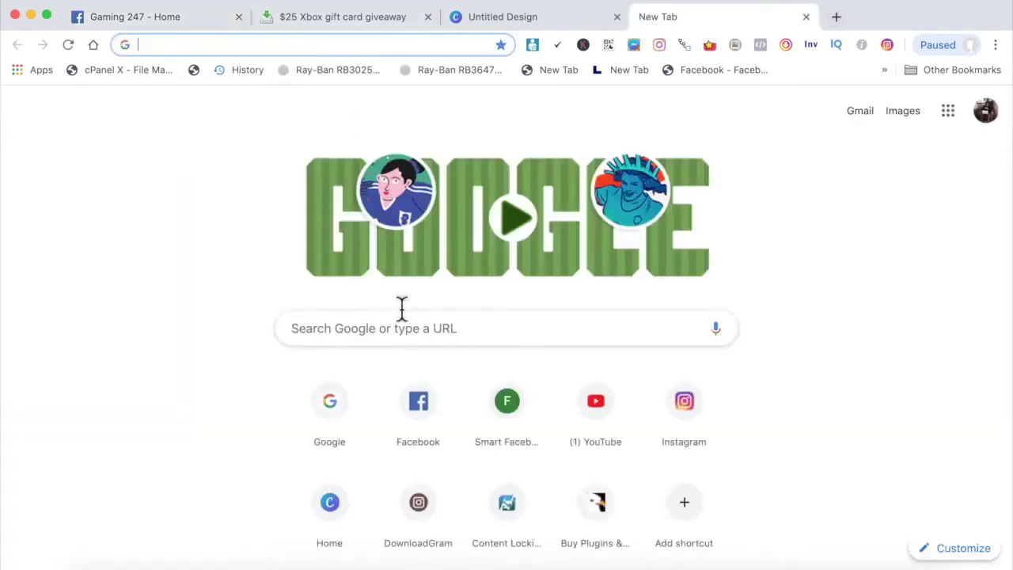
# Step: Search Google for 'clash of clans', then replace the search with 'call of duty'
pyautogui.click(387, 331)
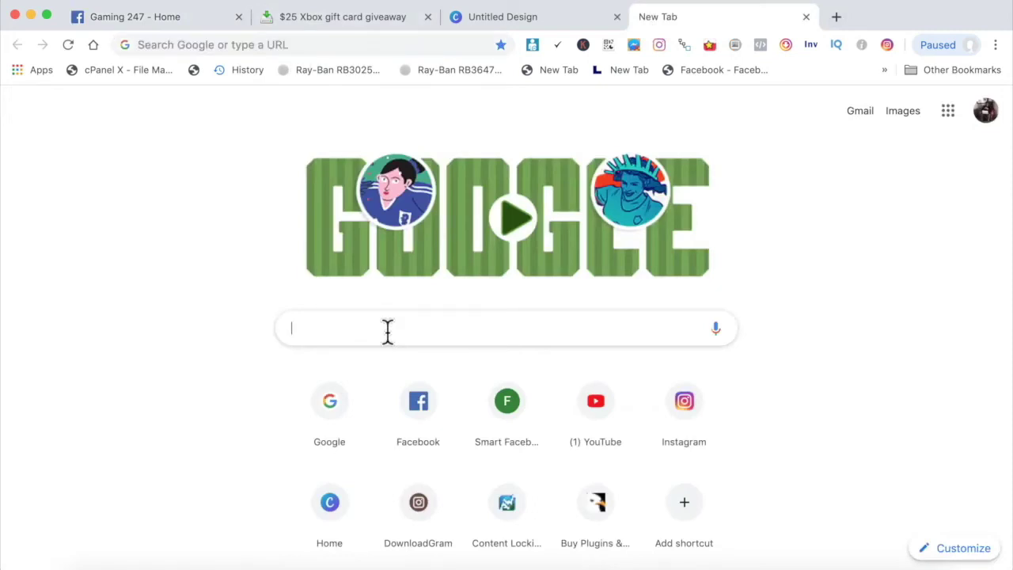
pyautogui.write('clash of ')
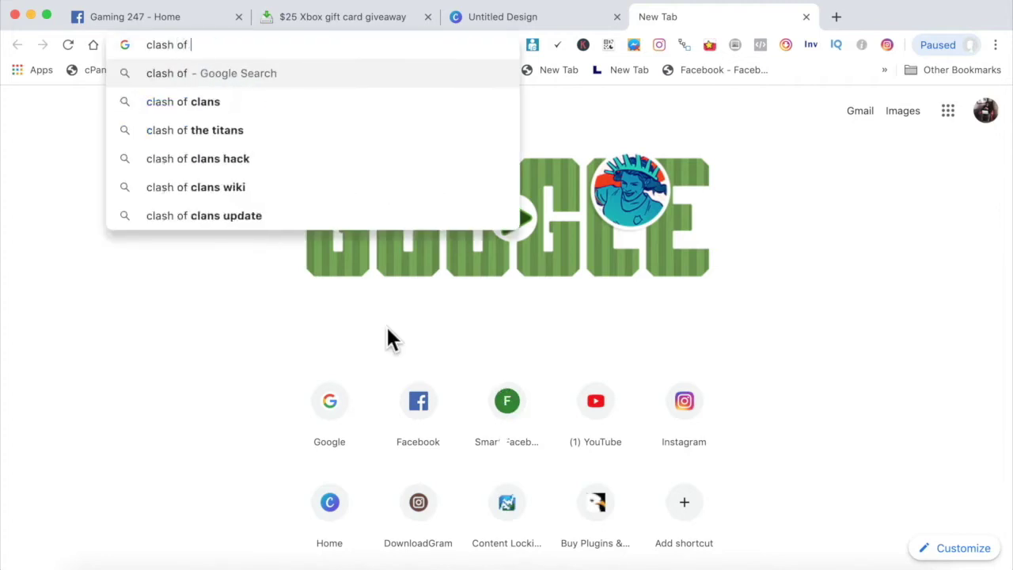
pyautogui.write('clans')
pyautogui.press('Return')
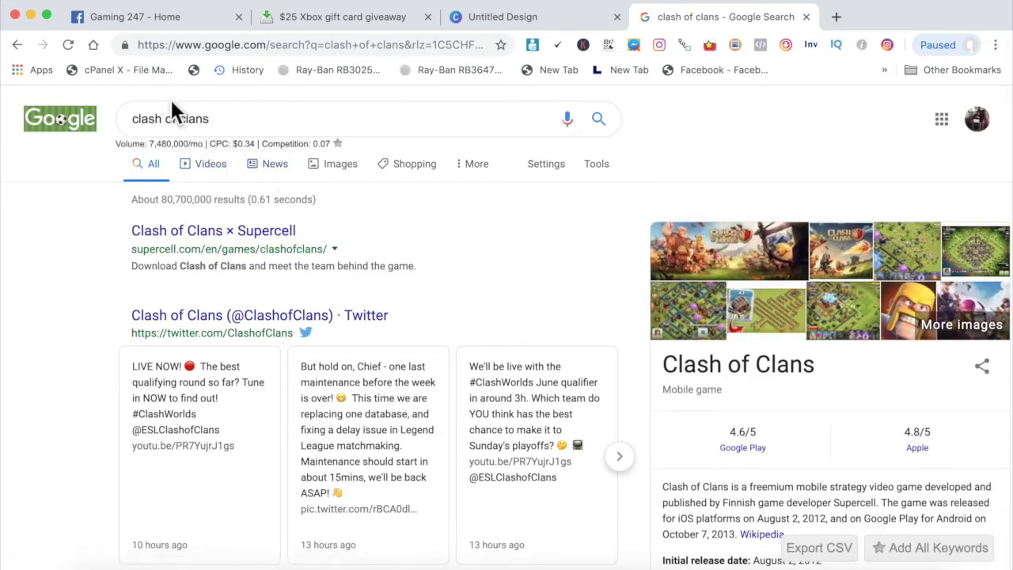
pyautogui.tripleClick(184, 121)
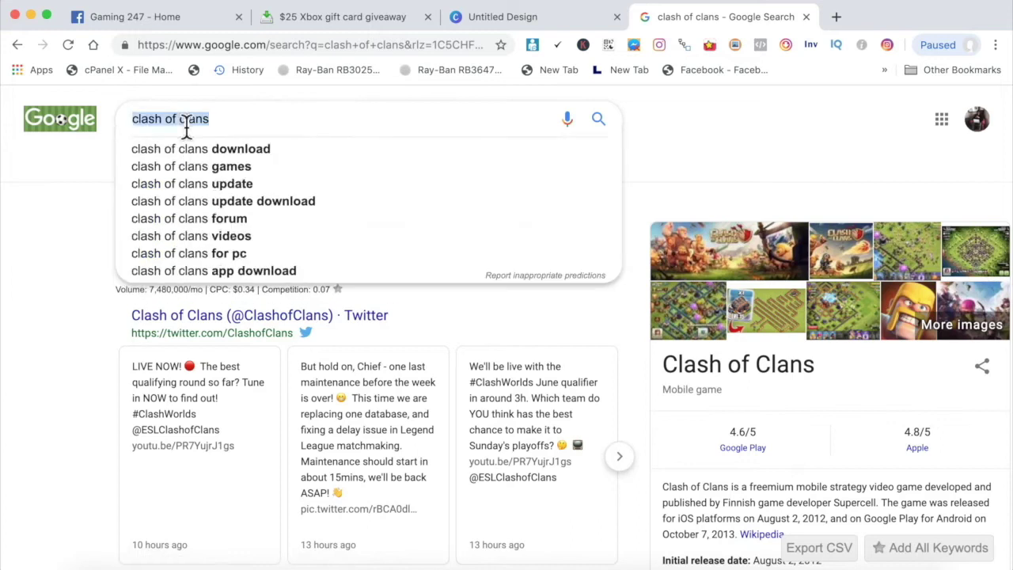
pyautogui.write('call of duty')
pyautogui.press('Return')
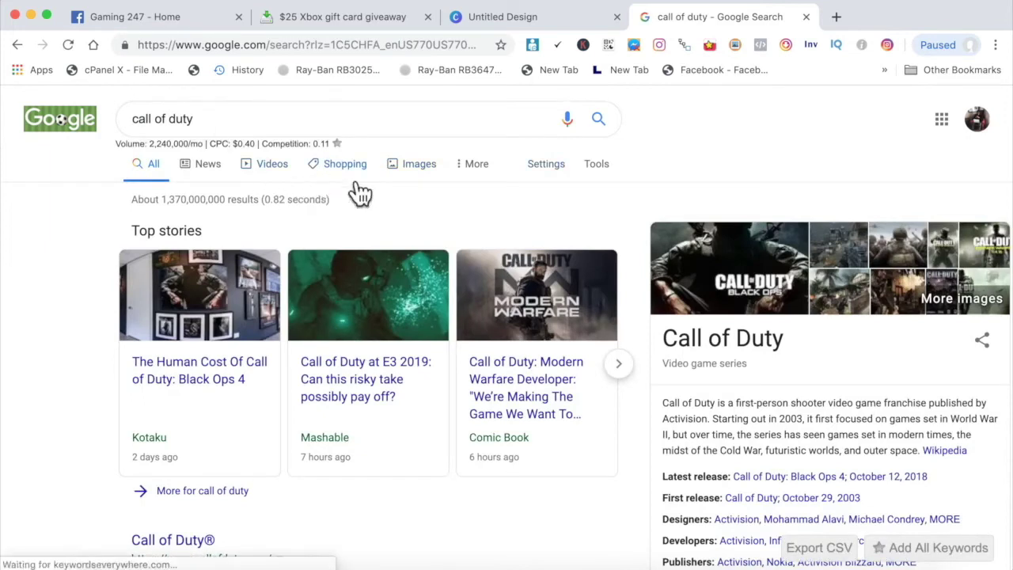
# Step: Browse the call of duty image results and preview the Black Ops 4 quad-bike image
pyautogui.click(435, 181)
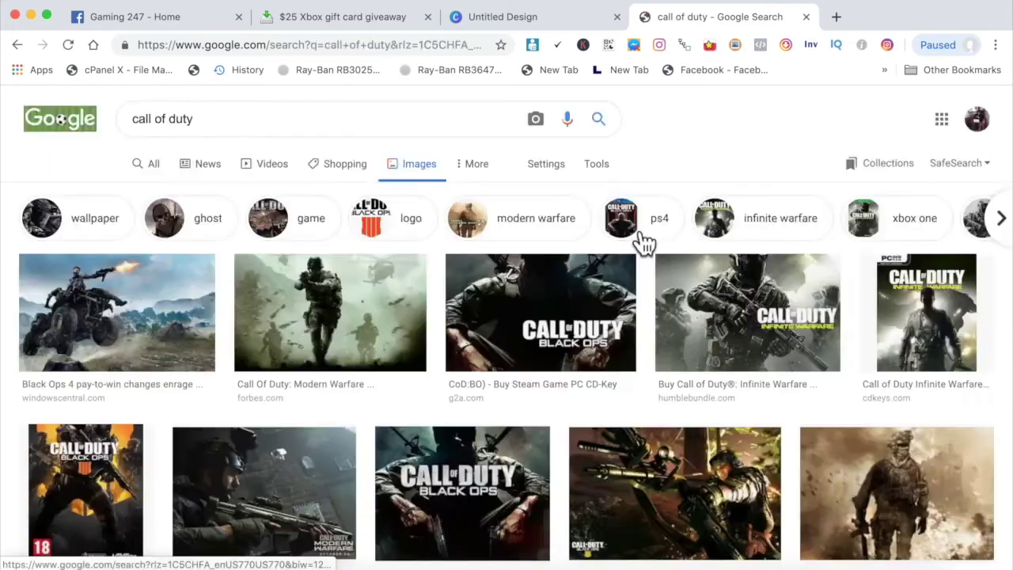
pyautogui.scroll(-3, 645, 244)
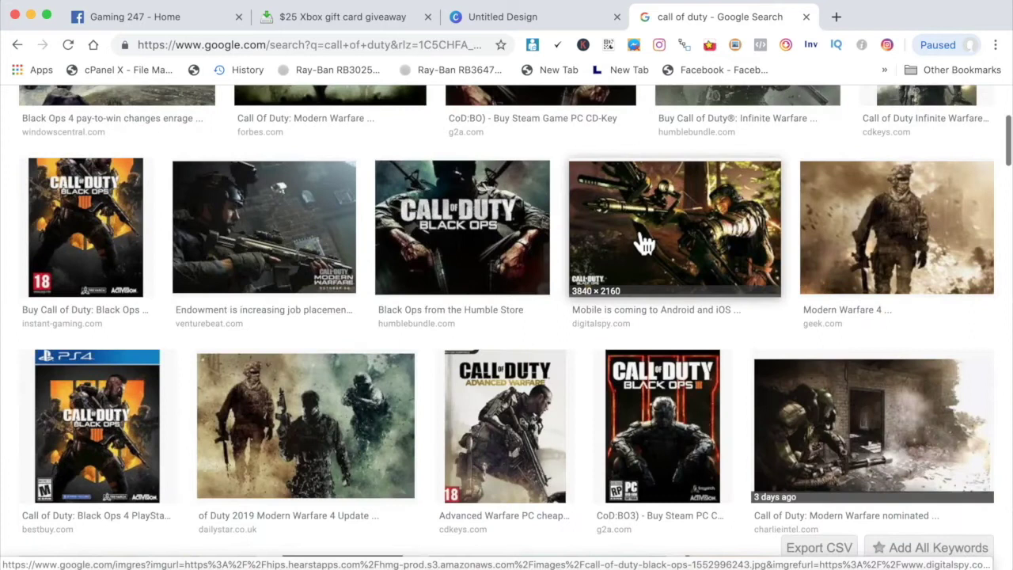
pyautogui.scroll(-1, 645, 244)
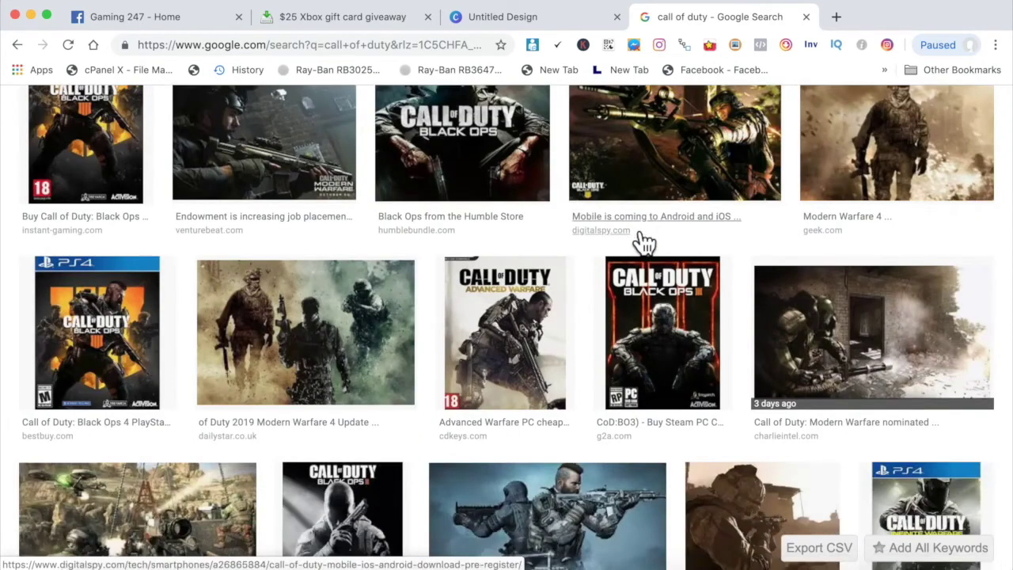
pyautogui.scroll(-2, 516, 164)
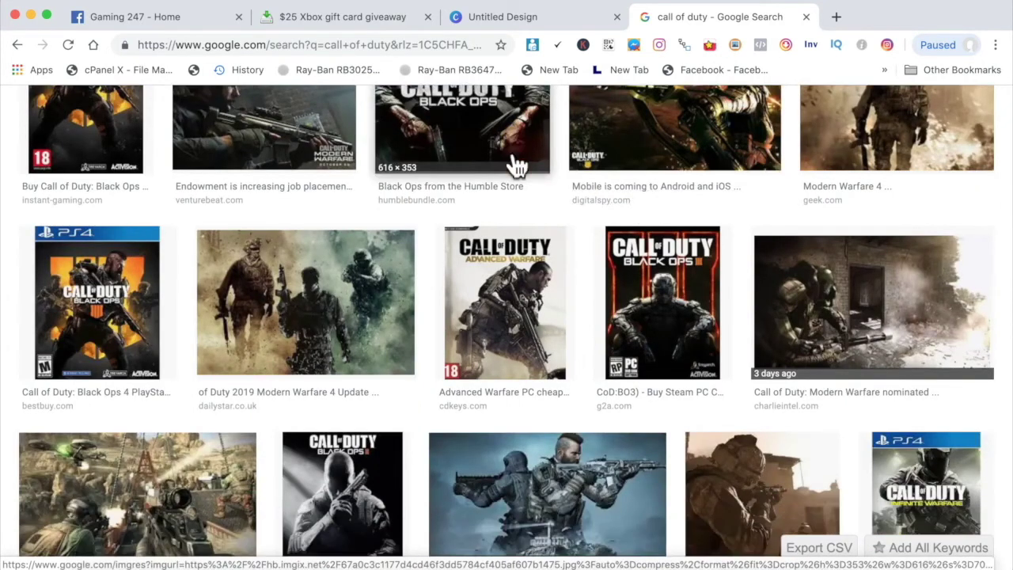
pyautogui.scroll(4, 516, 164)
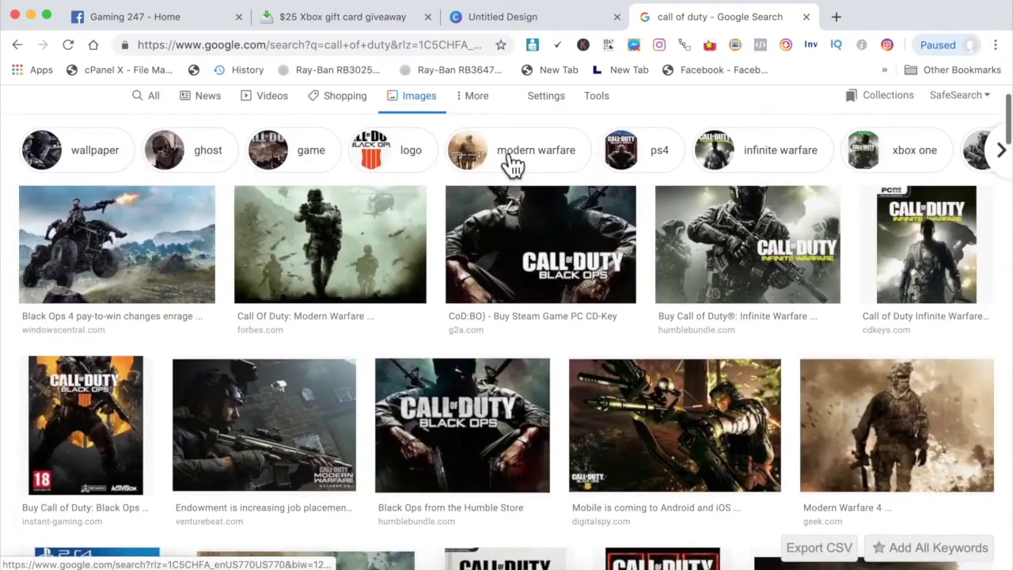
pyautogui.click(74, 242)
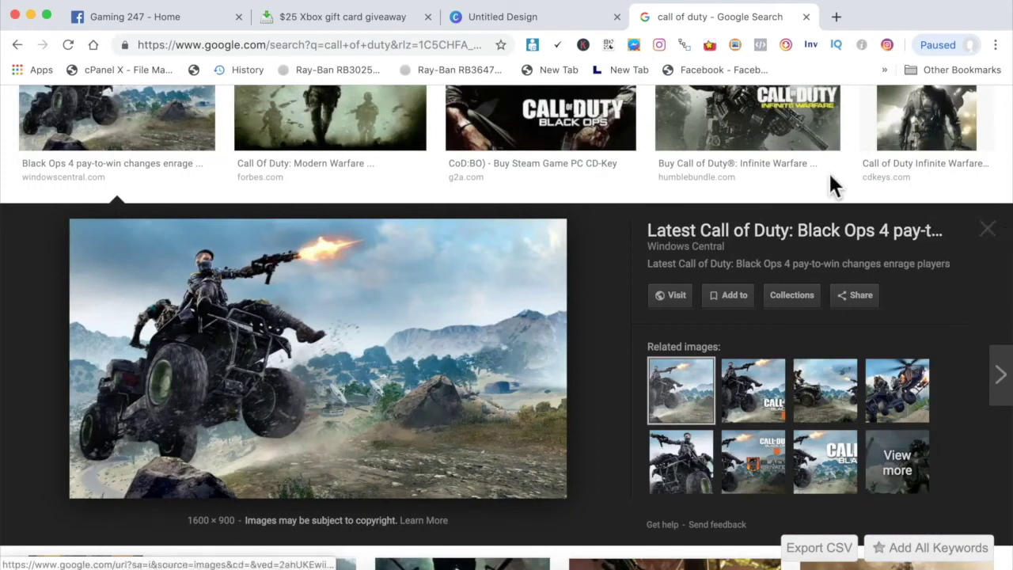
# Step: Capture the quad-bike image with Lightshot and save the screenshot to the Desktop
pyautogui.click(653, 2)
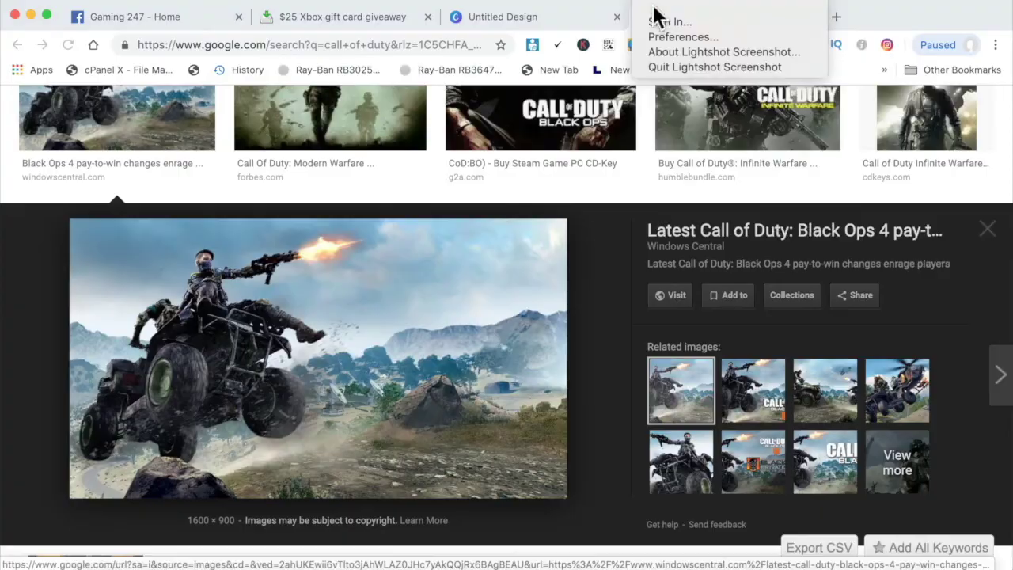
pyautogui.click(661, 7)
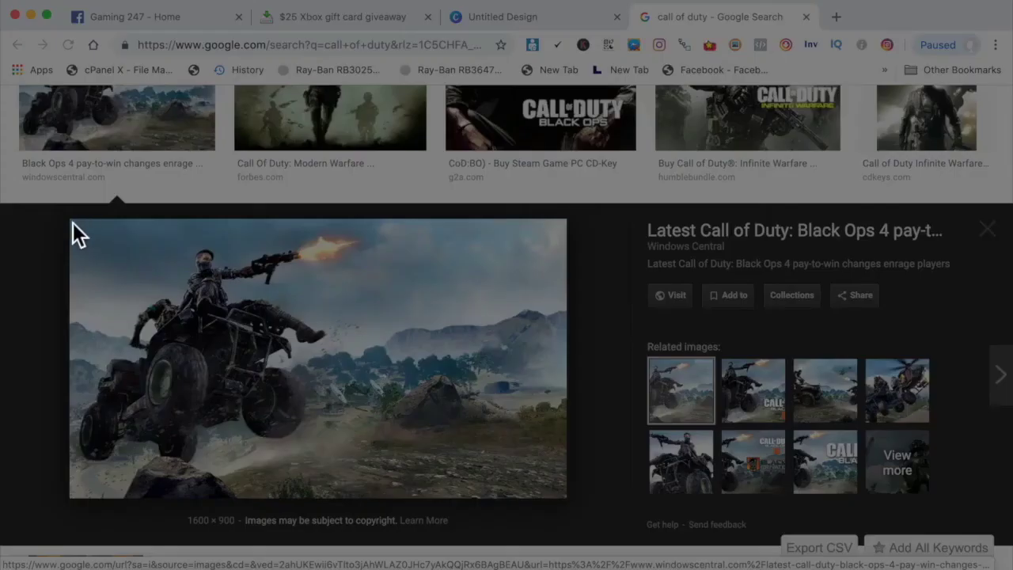
pyautogui.moveTo(70, 220); pyautogui.dragTo(369, 355)
pyautogui.moveTo(407, 453); pyautogui.dragTo(422, 507)
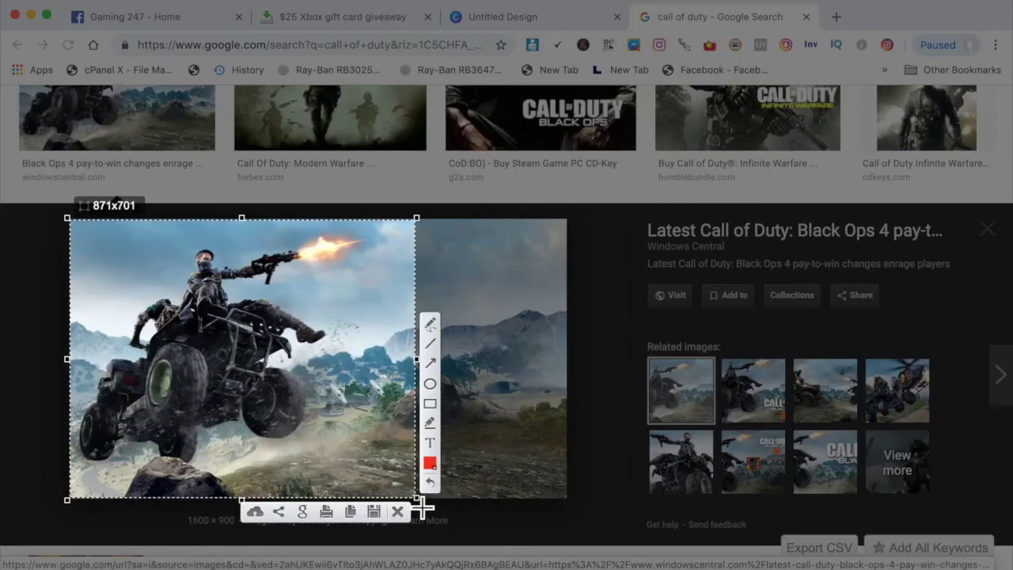
pyautogui.click(373, 513)
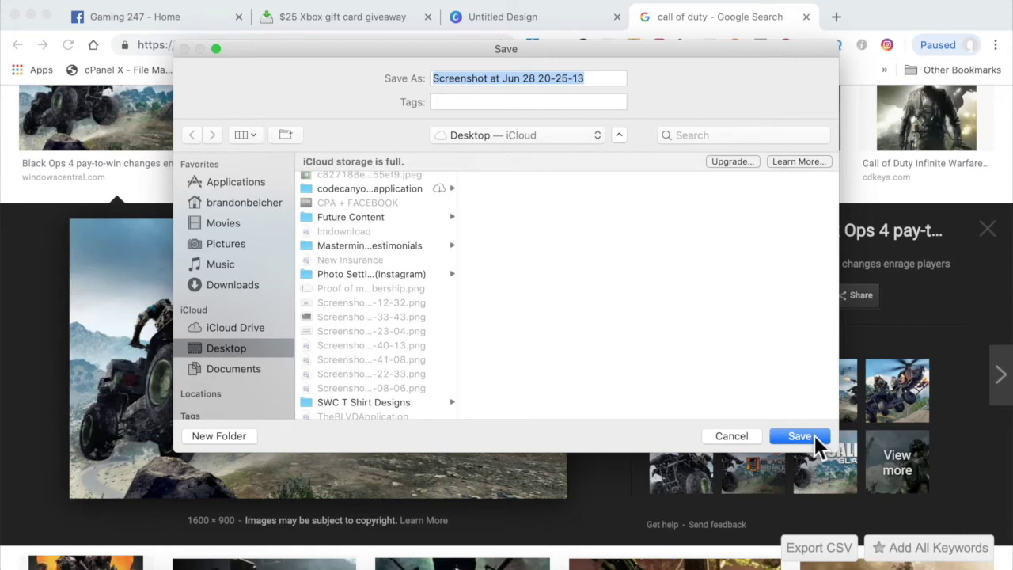
pyautogui.press('Return')
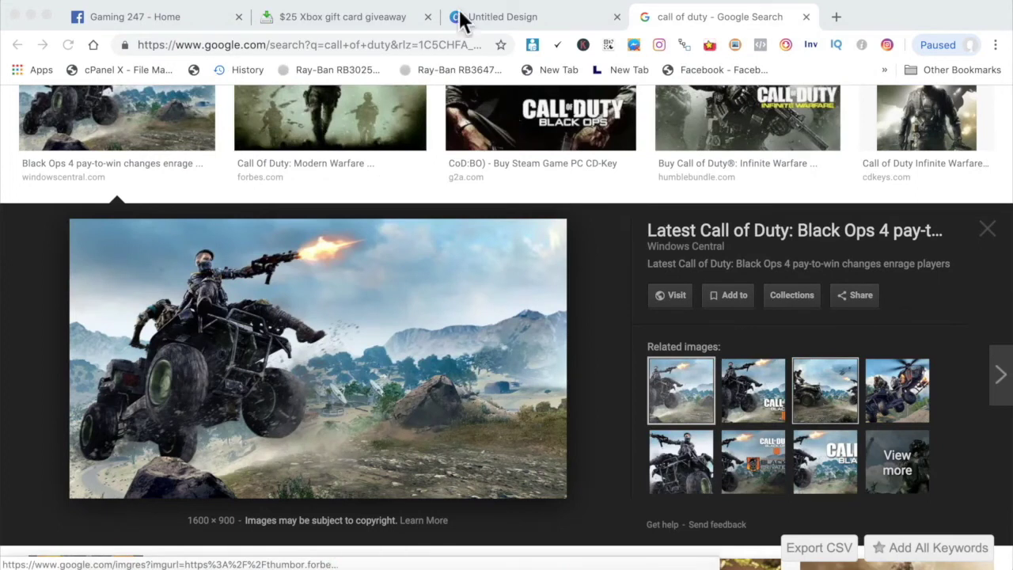
# Step: Upload the quad-bike screenshot as the Gaming 247 profile picture, repositioned within the crop circle
pyautogui.click(181, 20)
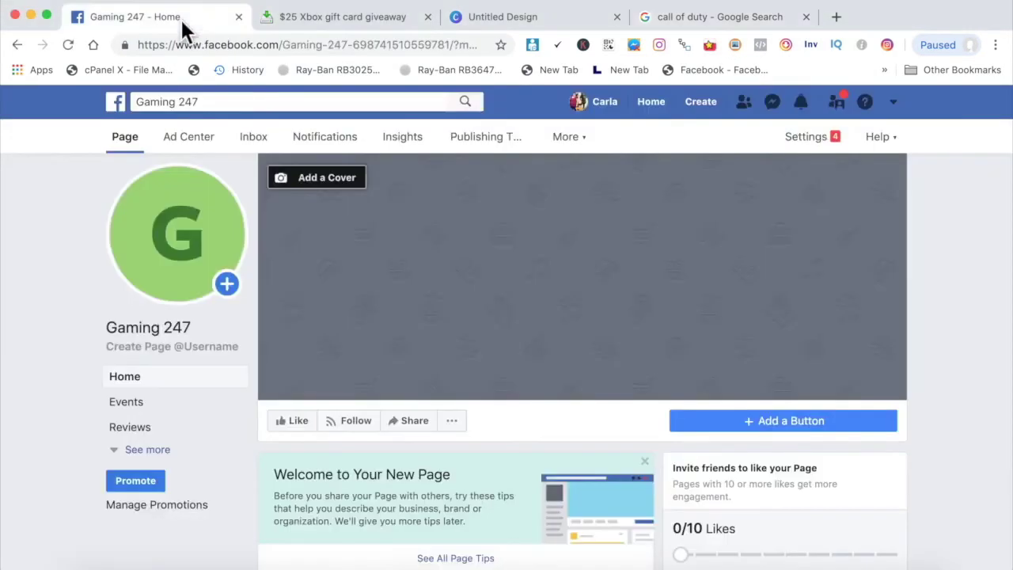
pyautogui.click(202, 280)
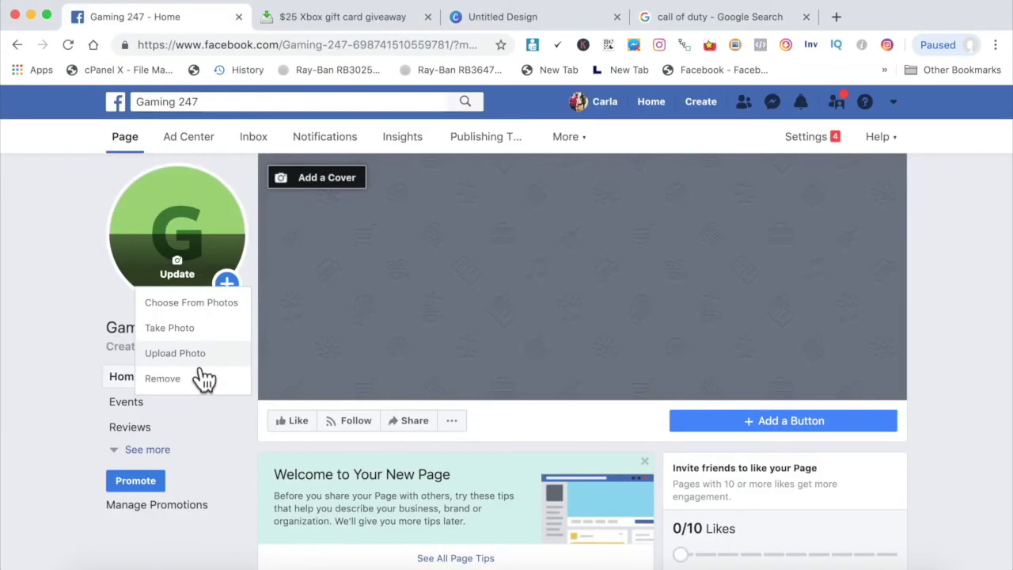
pyautogui.click(175, 353)
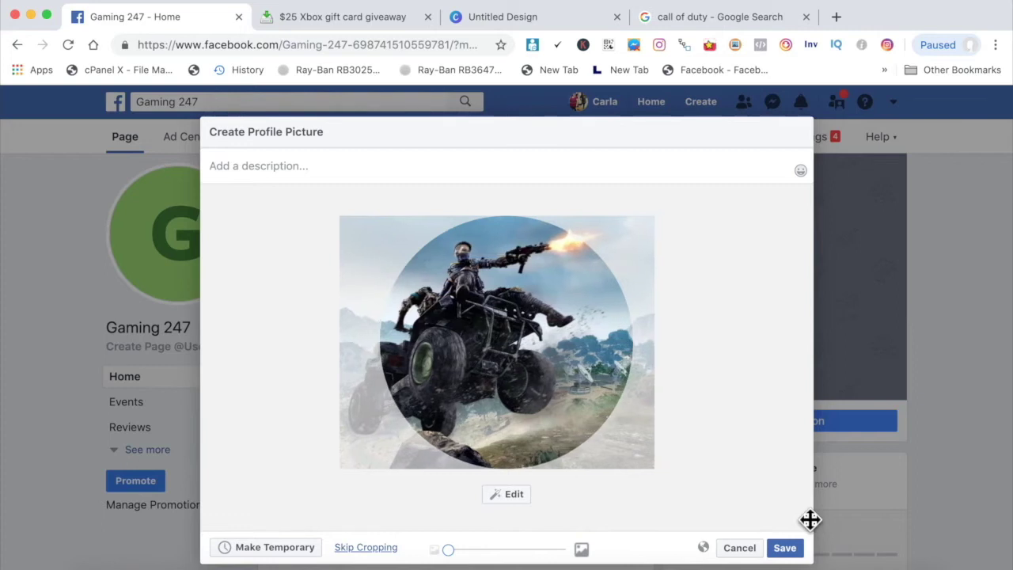
pyautogui.moveTo(811, 520); pyautogui.dragTo(326, 71)
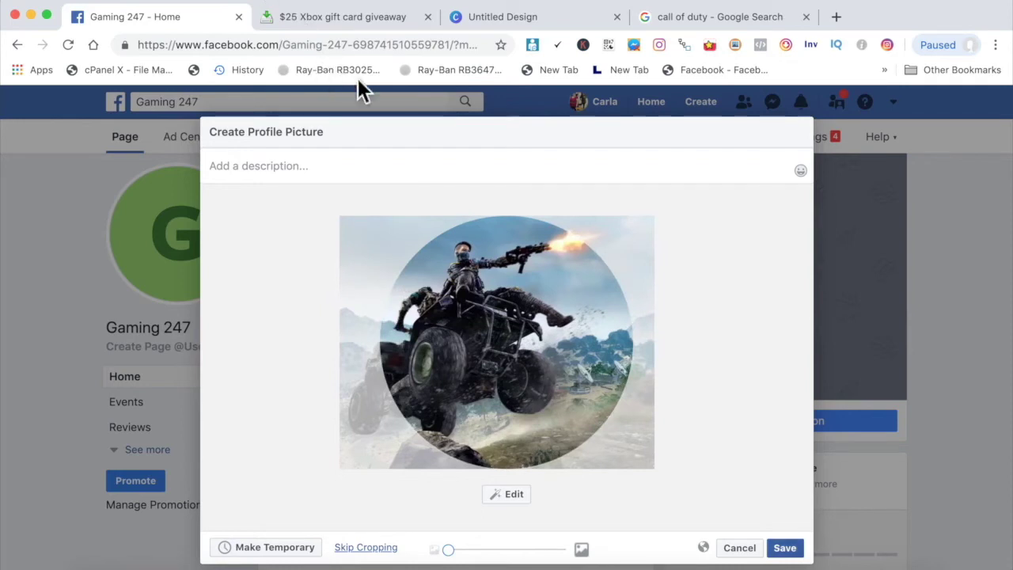
pyautogui.click(785, 549)
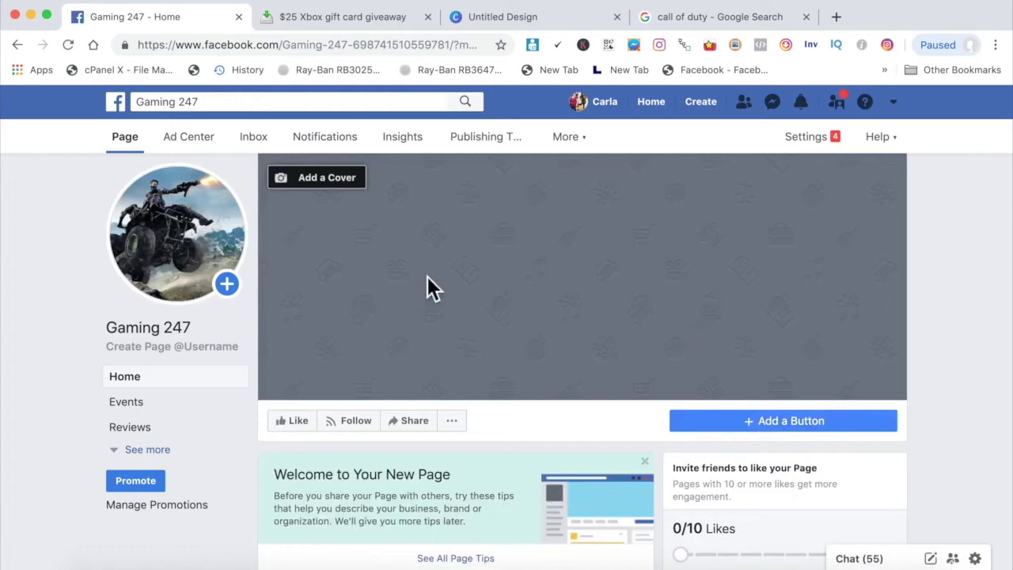
# Step: Give the Canva Facebook cover a dark gradient background and add a heading text box
pyautogui.click(537, 14)
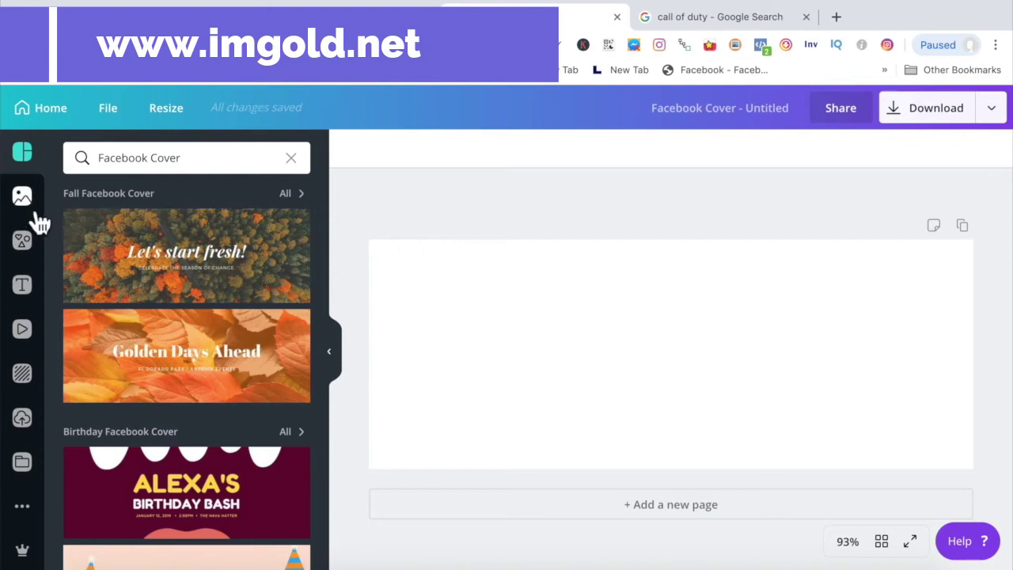
pyautogui.click(39, 388)
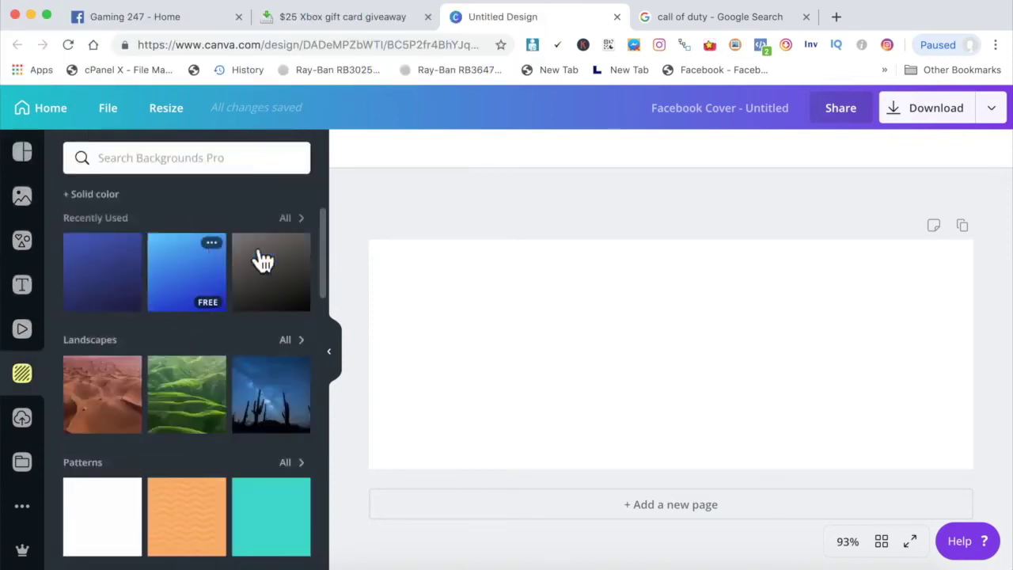
pyautogui.click(292, 267)
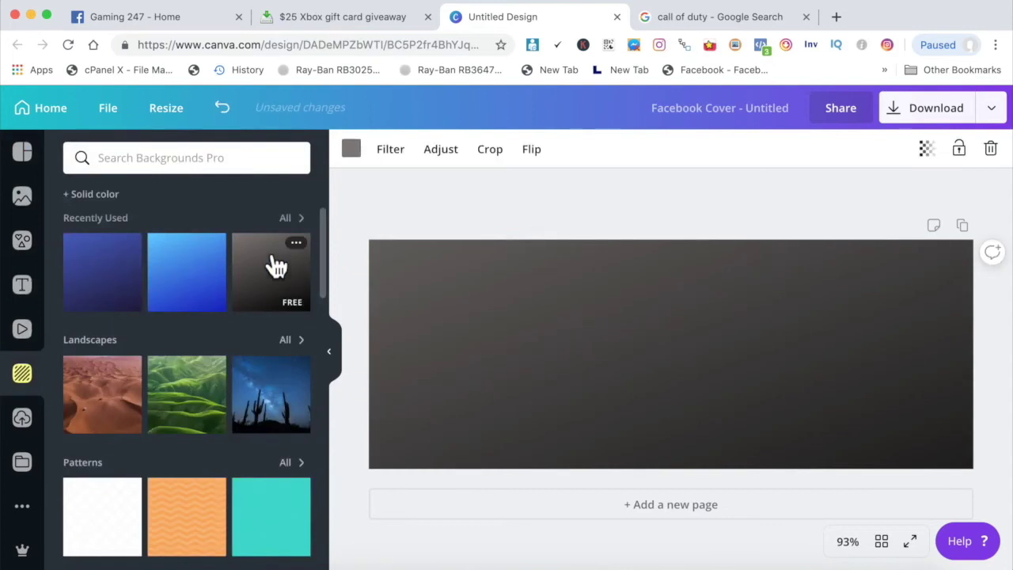
pyautogui.click(24, 286)
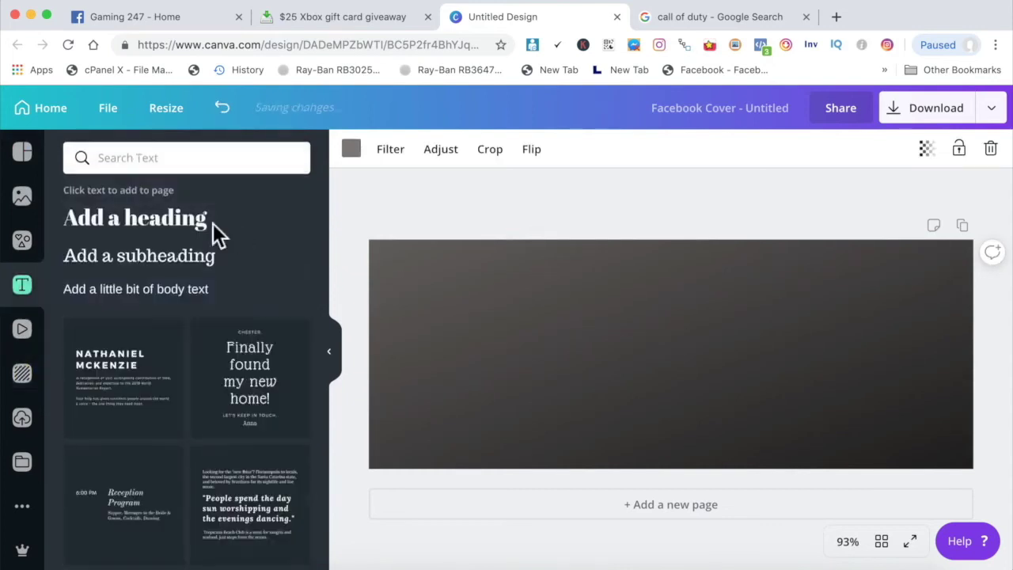
pyautogui.scroll(-5, 217, 367)
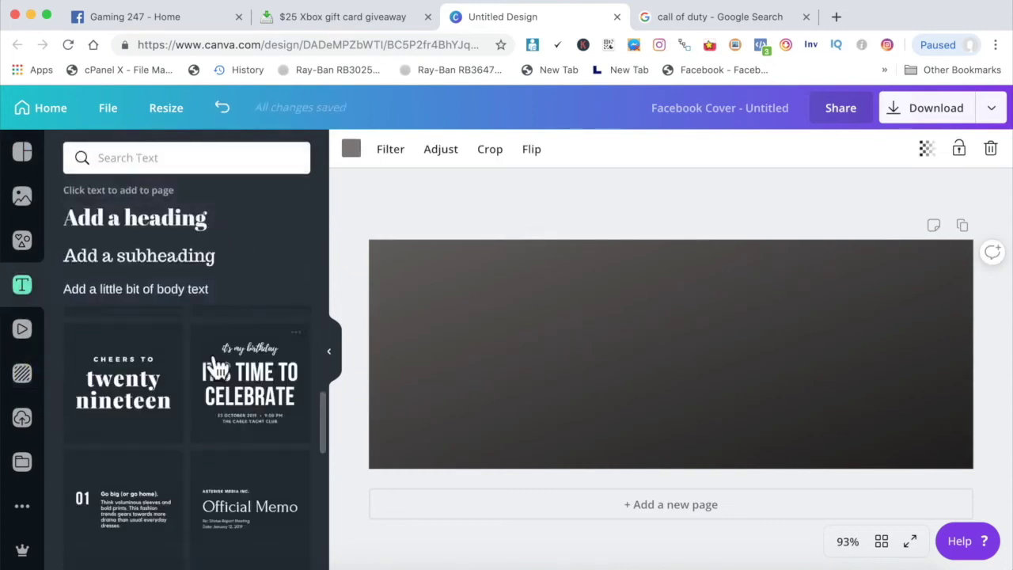
pyautogui.click(184, 227)
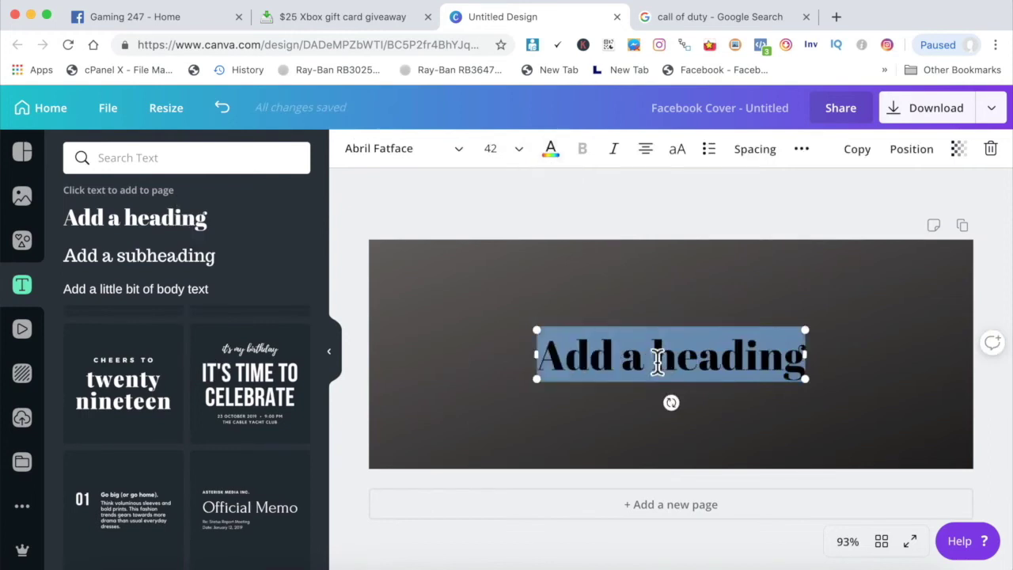
# Step: Paste 'Gaming 247' into the heading, enlarge it, and colour it green
pyautogui.write('Gaming 247')
pyautogui.moveTo(563, 339); pyautogui.dragTo(815, 379)
pyautogui.click(562, 158)
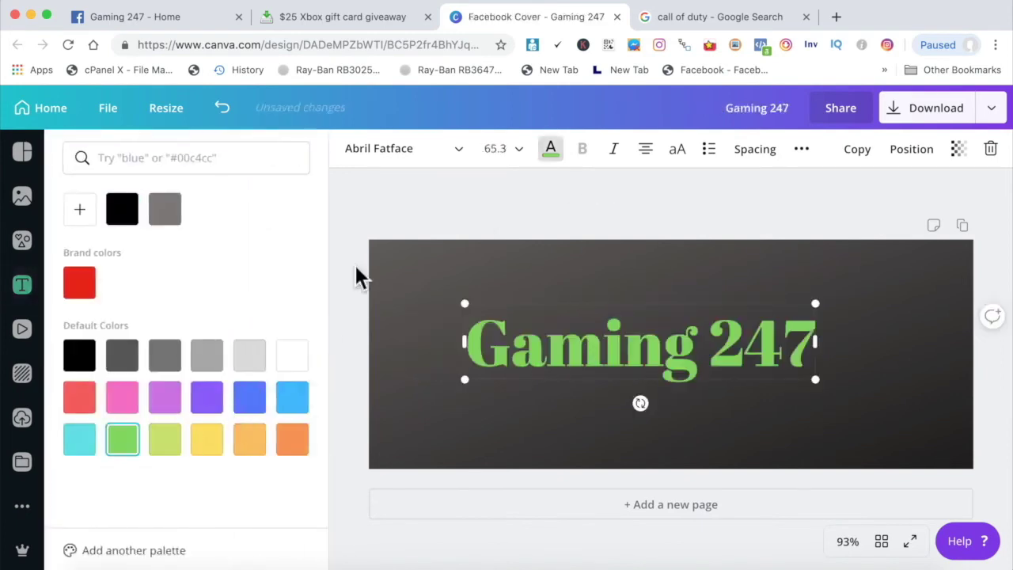
pyautogui.click(456, 192)
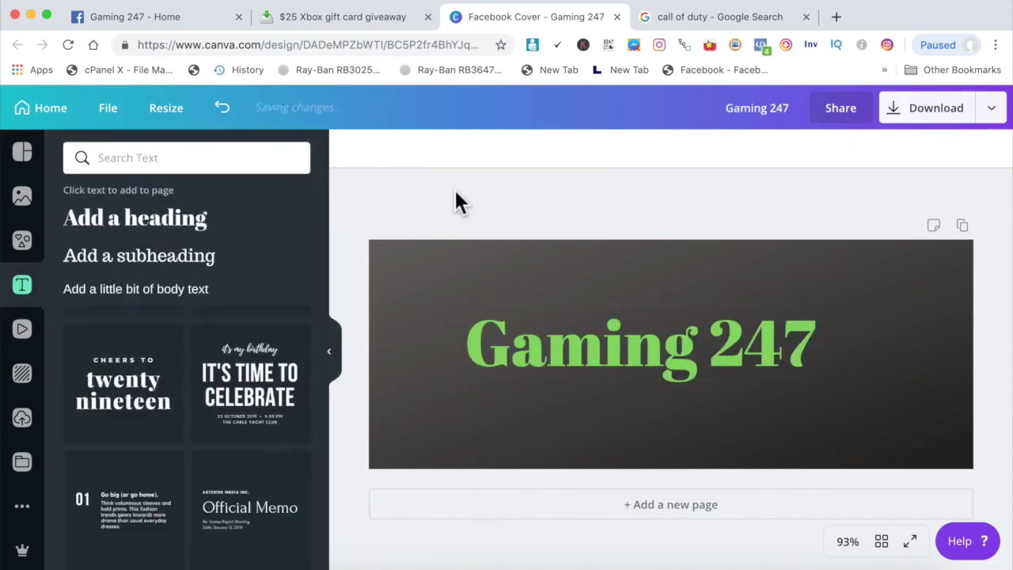
# Step: Change the Gaming 247 heading font to Abys
pyautogui.click(543, 355)
pyautogui.click(543, 355)
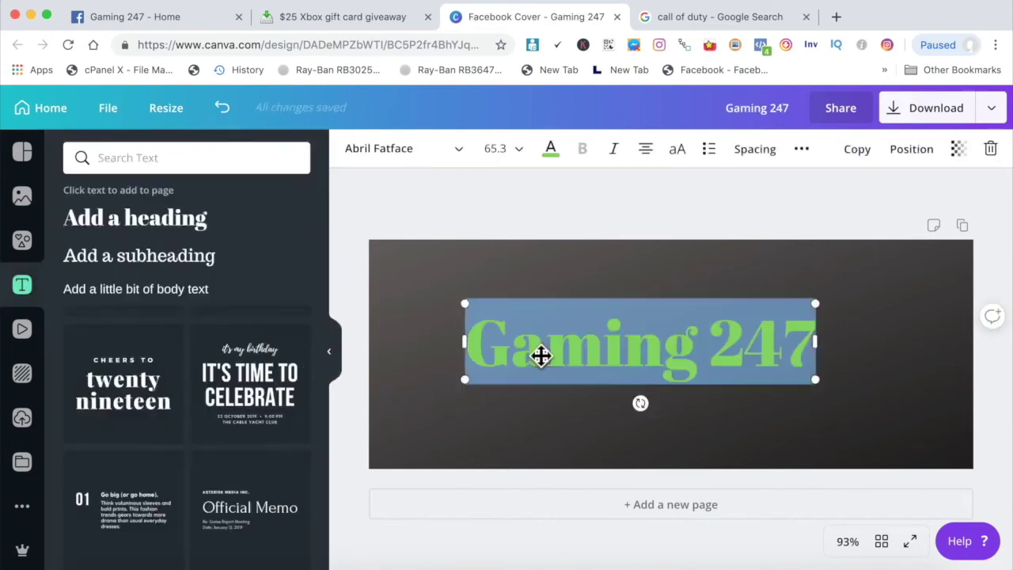
pyautogui.click(473, 162)
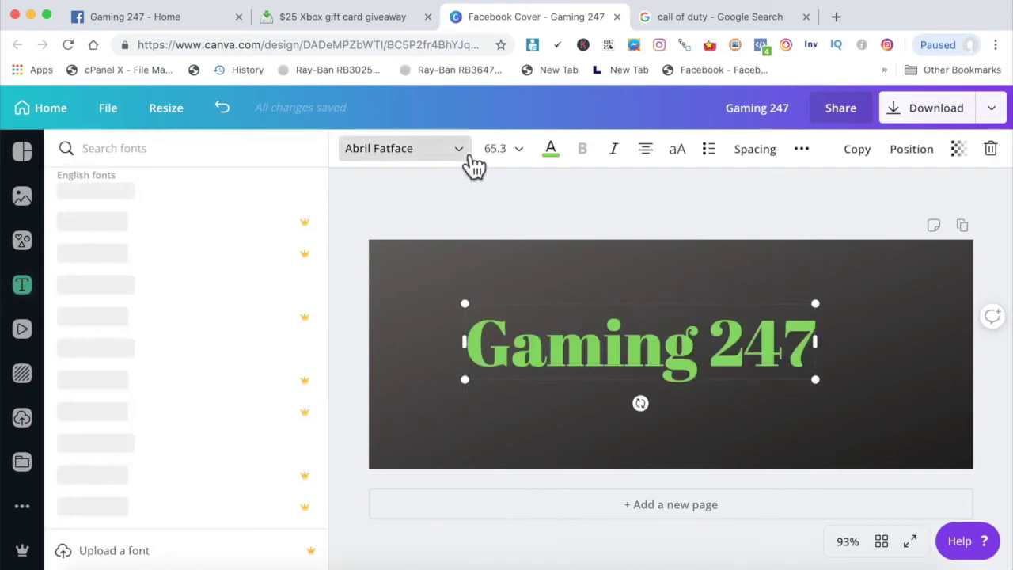
pyautogui.click(158, 442)
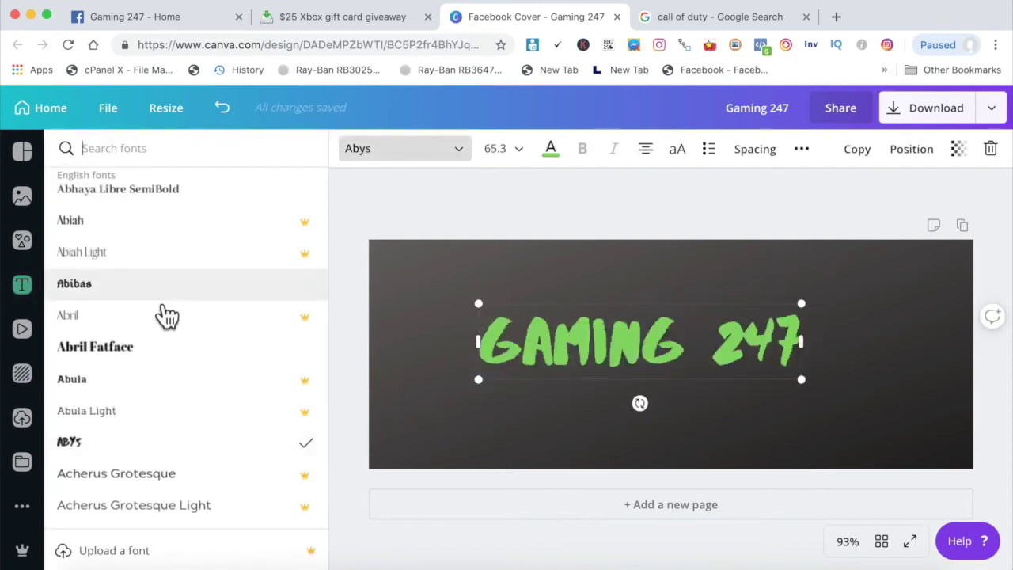
pyautogui.click(400, 211)
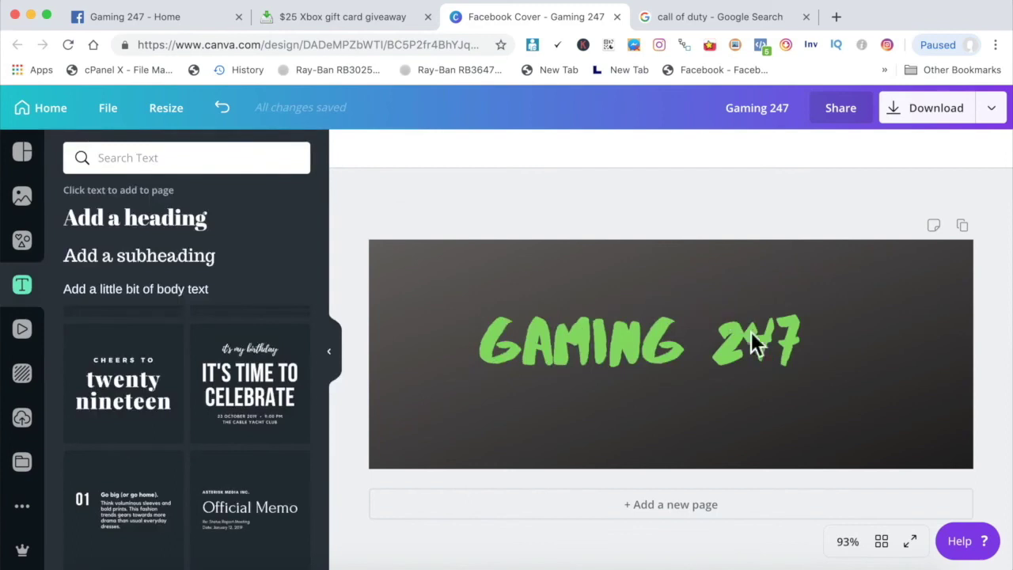
# Step: Download the cover design as a PNG
pyautogui.click(936, 121)
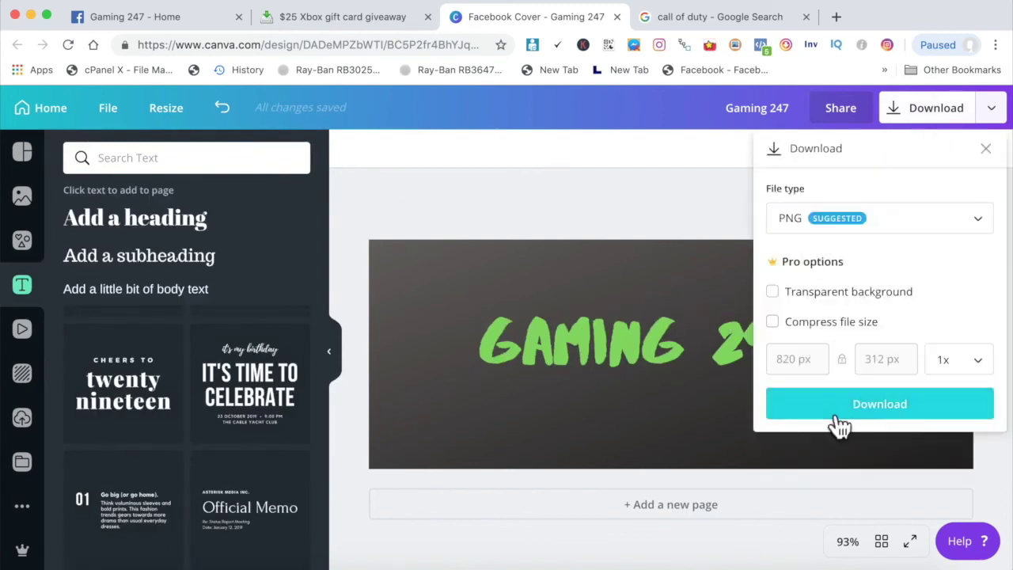
pyautogui.click(829, 408)
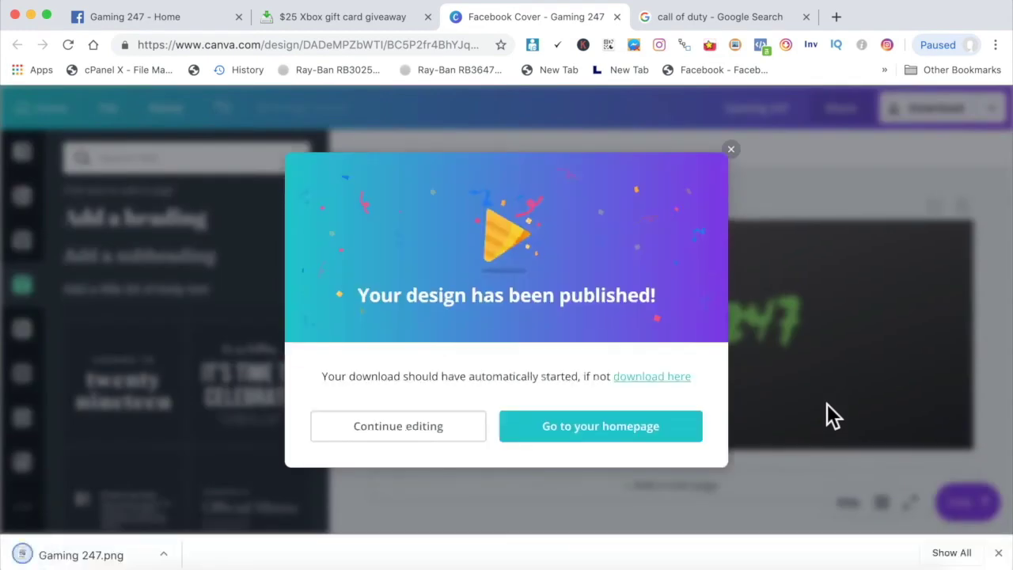
# Step: Upload Gaming 247.png from Downloads as the Gaming 247 page's cover photo
pyautogui.click(193, 24)
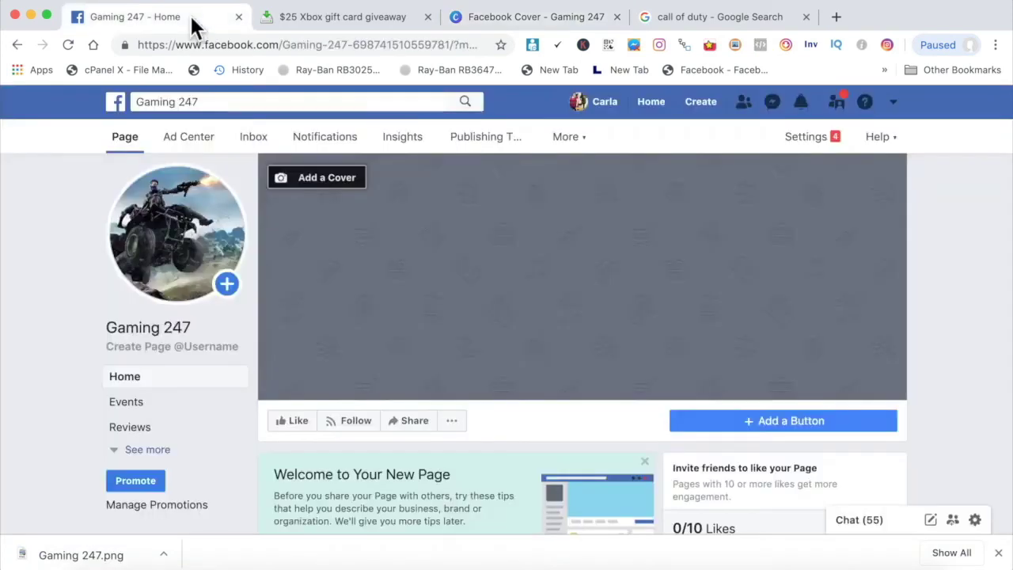
pyautogui.click(303, 195)
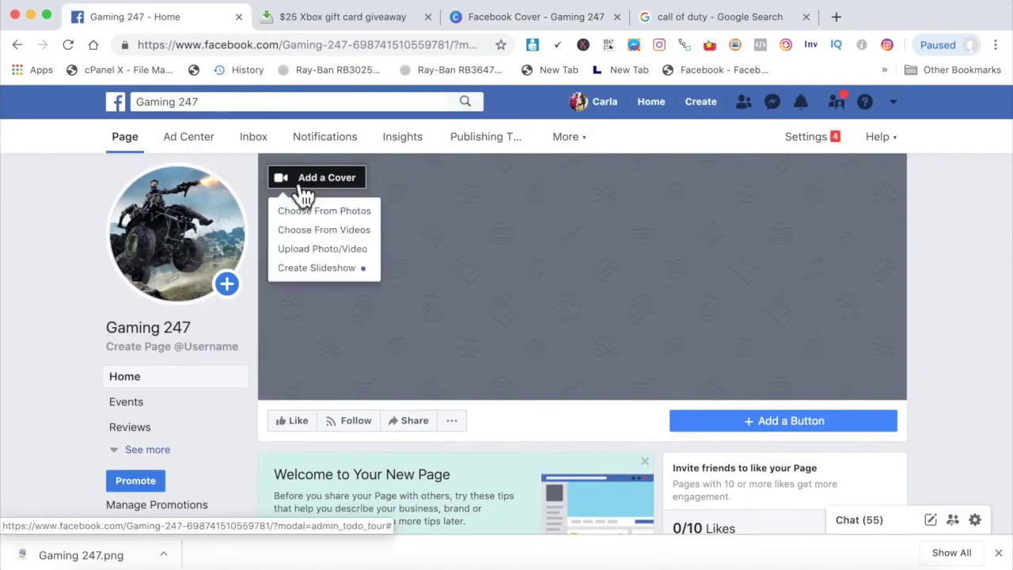
pyautogui.click(316, 267)
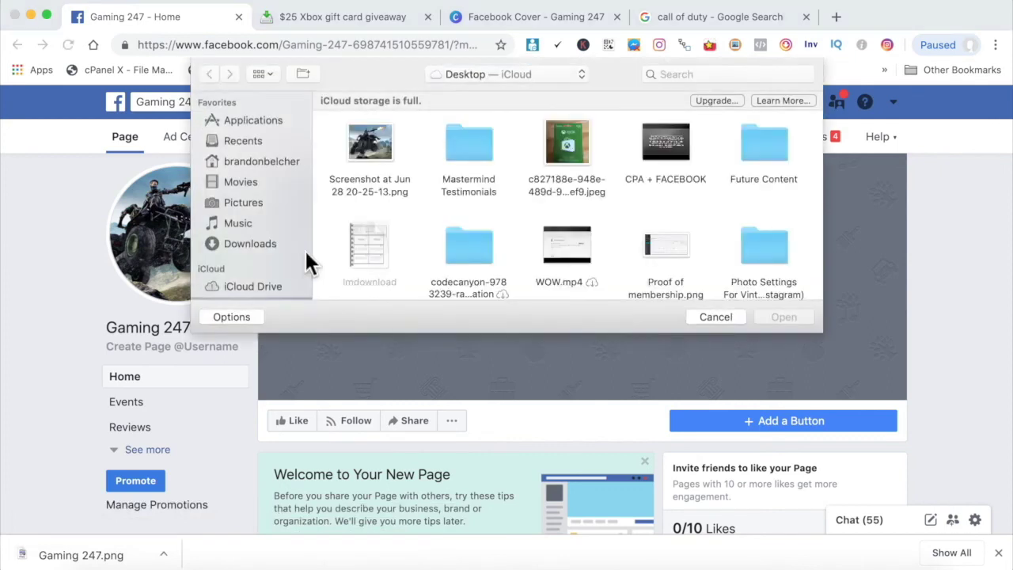
pyautogui.click(272, 244)
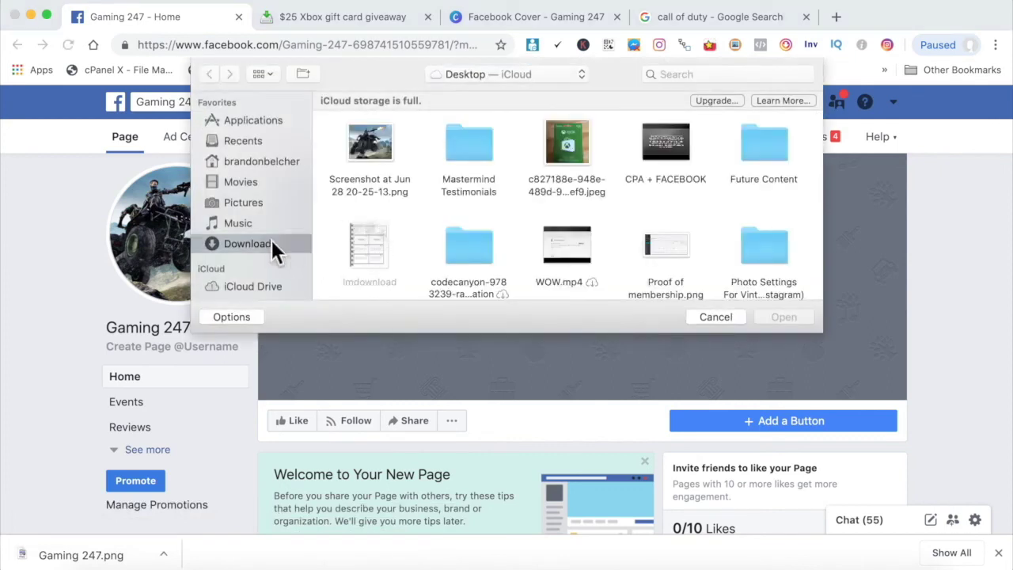
pyautogui.click(384, 136)
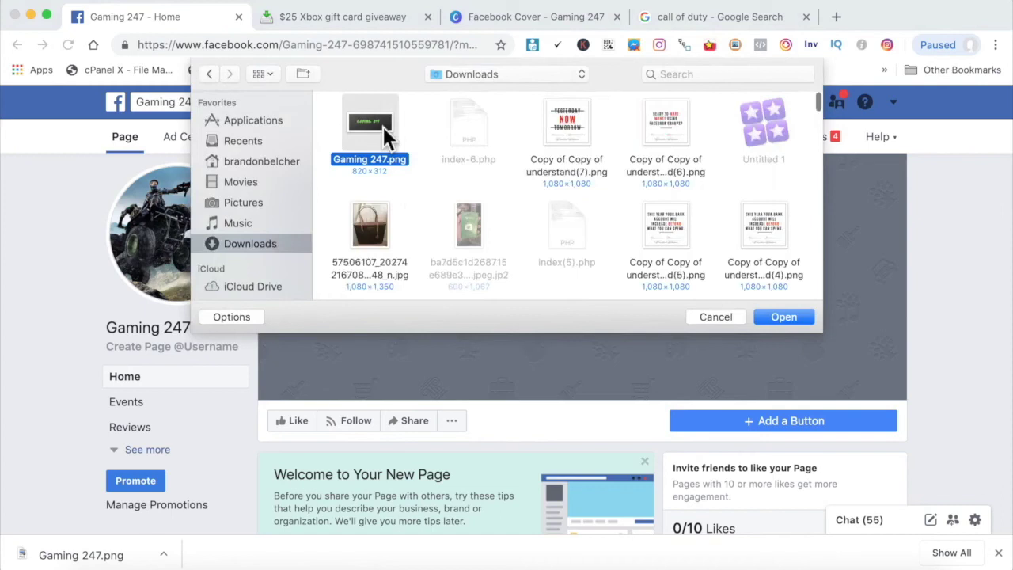
pyautogui.doubleClick(383, 127)
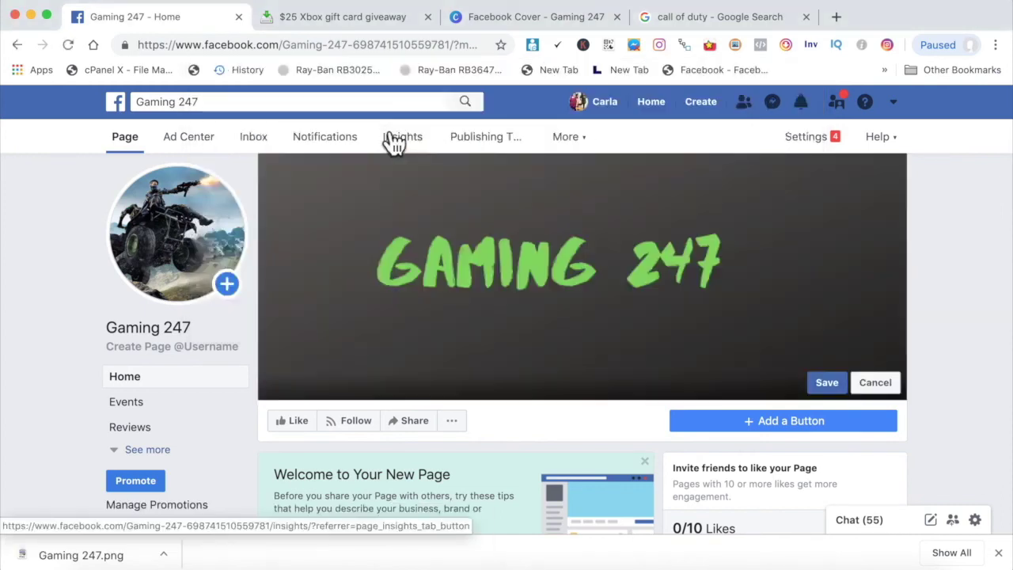
# Step: Save the GAMING 247 cover and check the resulting cover update post
pyautogui.click(832, 384)
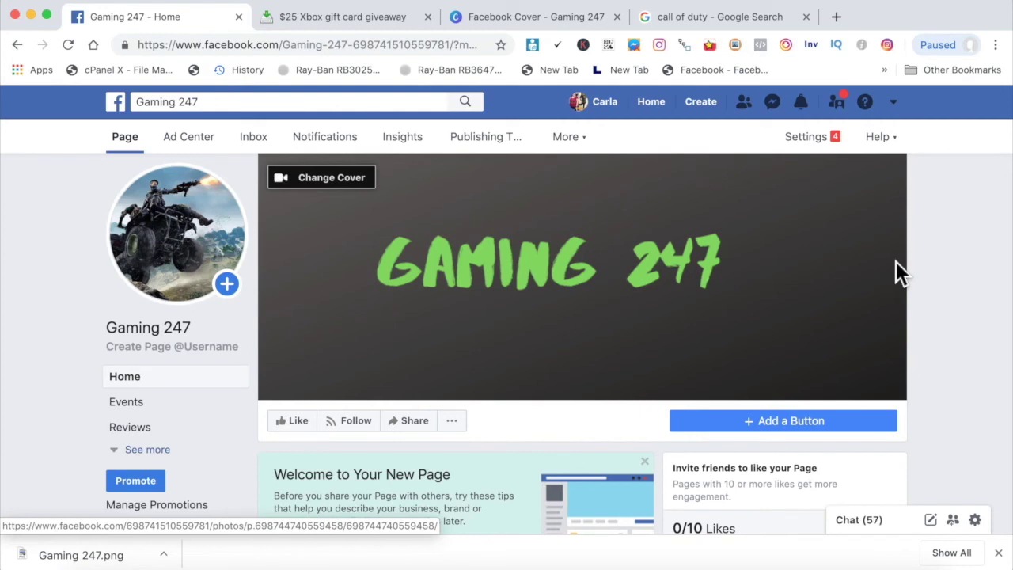
pyautogui.scroll(-3, 896, 261)
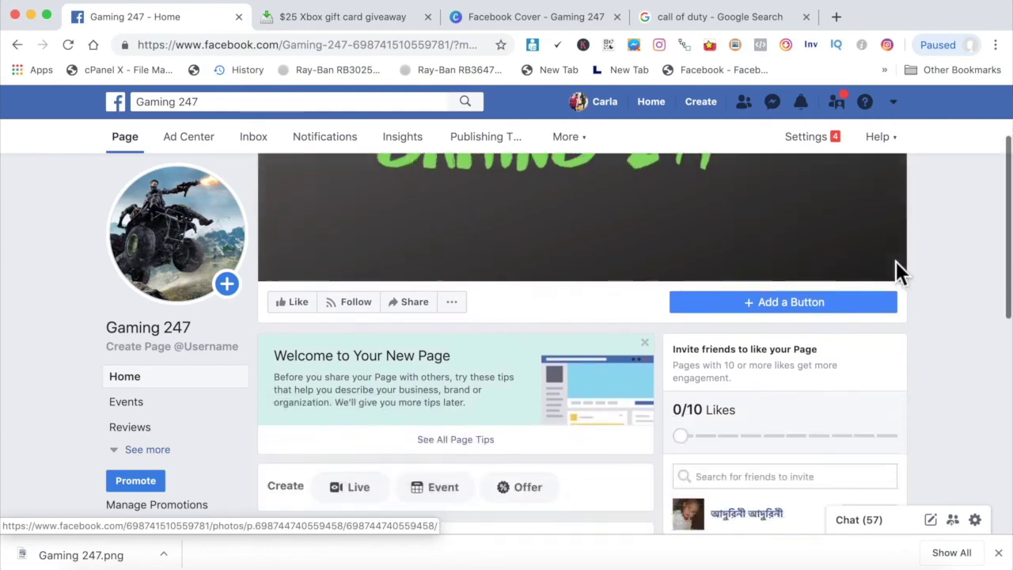
pyautogui.scroll(-3, 896, 265)
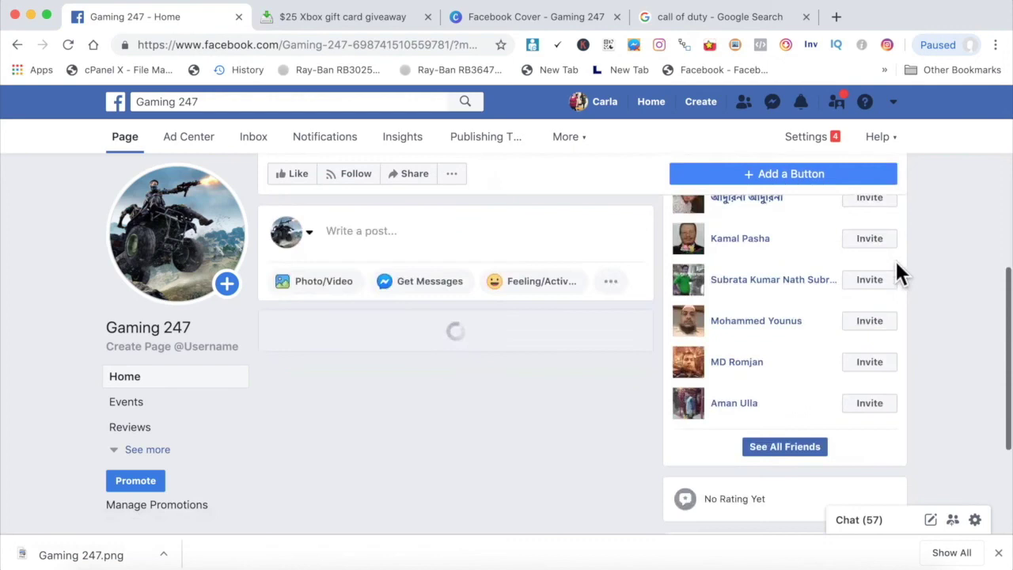
pyautogui.scroll(5, 897, 273)
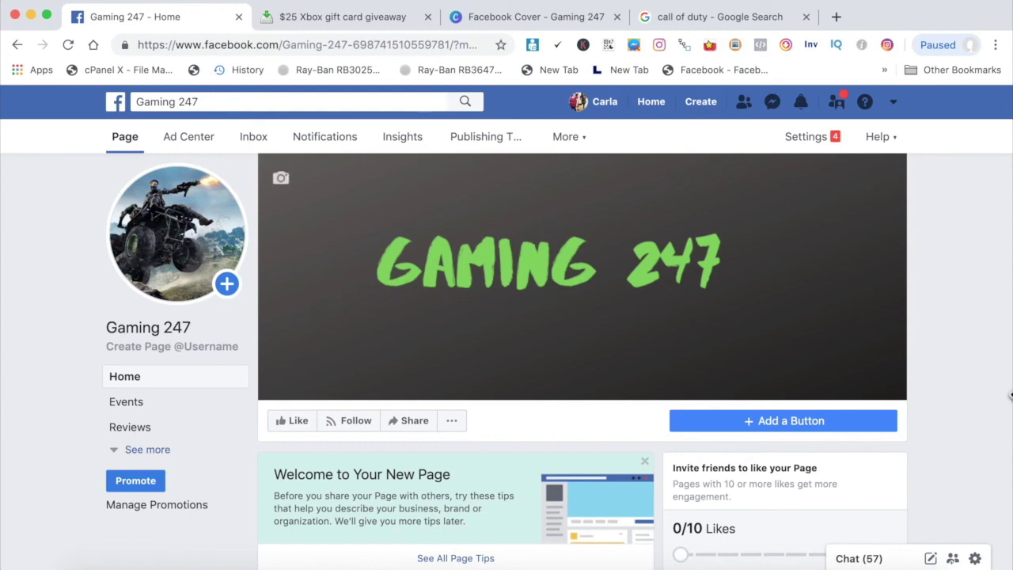
pyautogui.scroll(-4, 1010, 396)
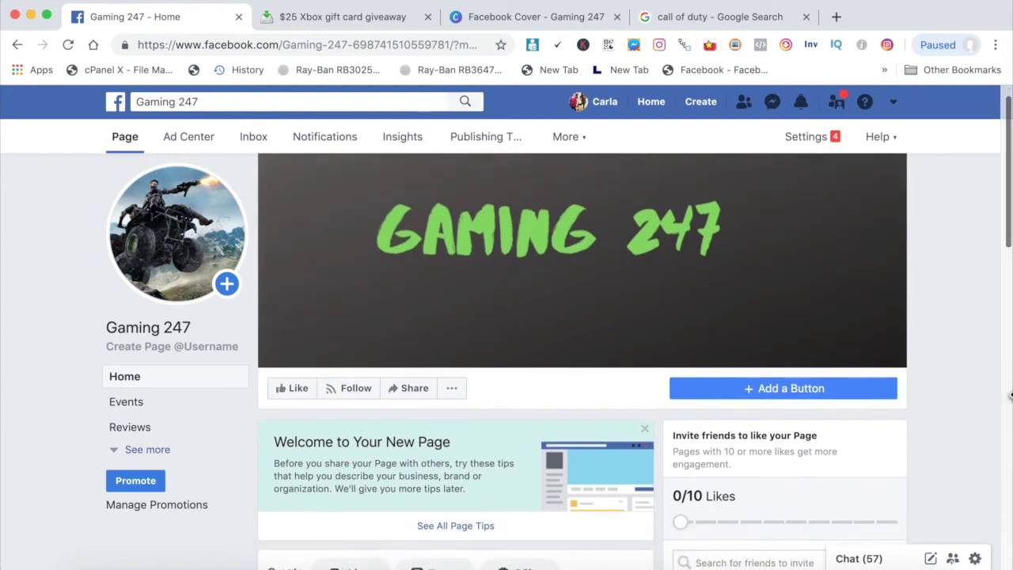
pyautogui.scroll(-3, 1010, 396)
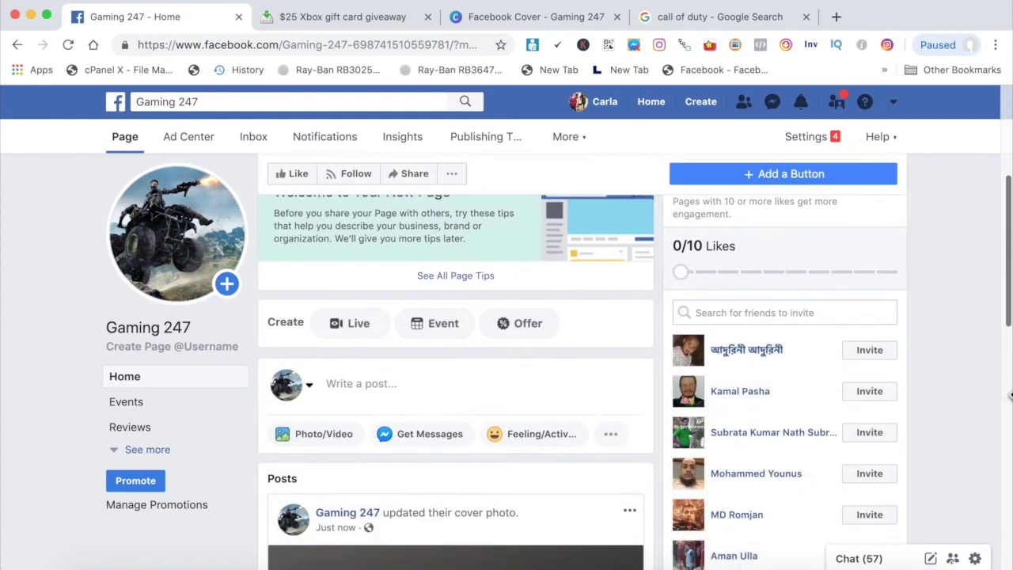
pyautogui.scroll(7, 1010, 394)
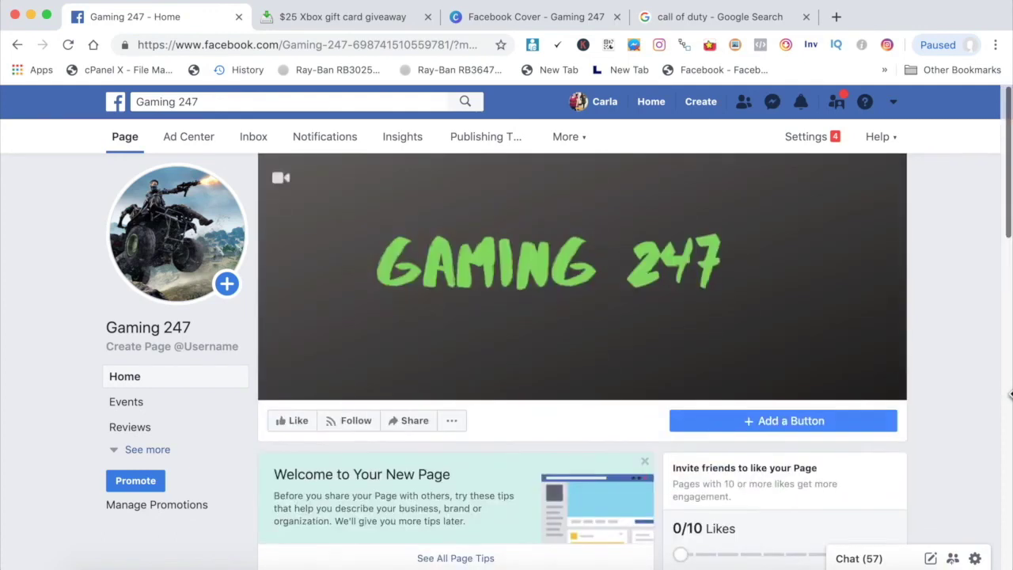